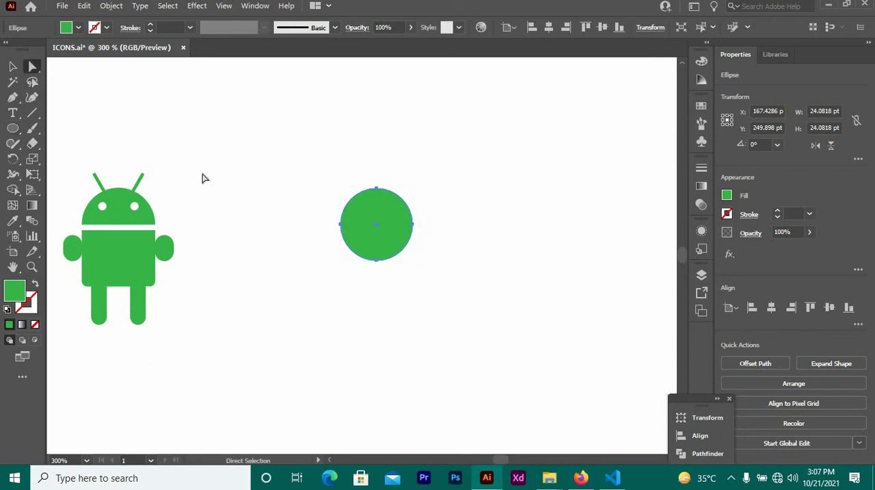
Delete the green circle's bottom anchor point to leave a semicircular head.
{"action": "left_click", "coordinate": [363, 273]}
{"action": "left_click_drag", "start_coordinate": [371, 254], "coordinate": [373, 245]}
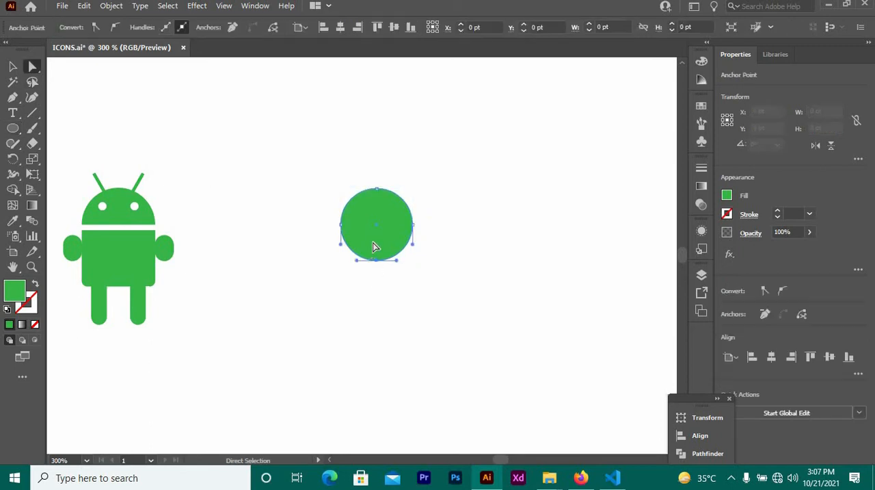
{"action": "key", "text": "Delete"}
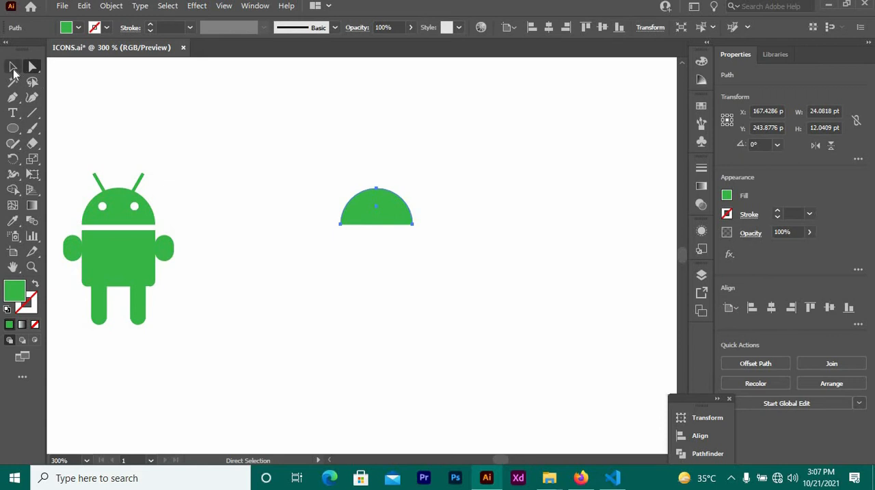
{"action": "left_click", "coordinate": [12, 68]}
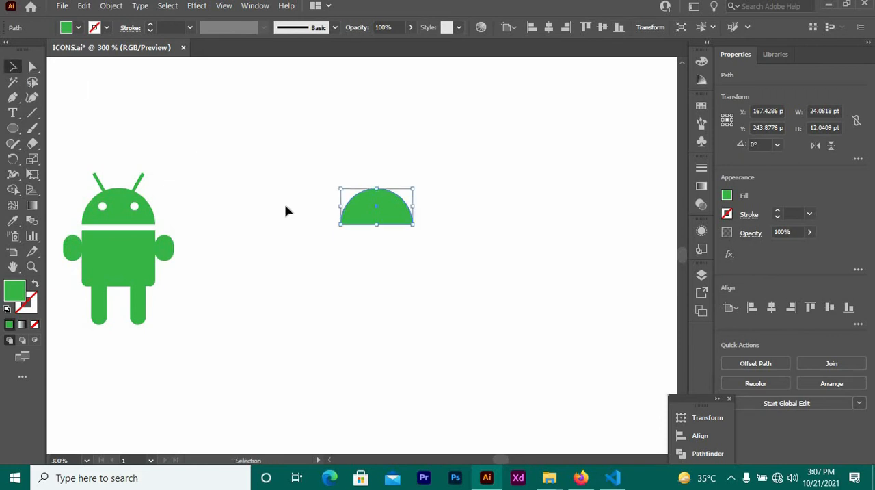
{"action": "left_click", "coordinate": [354, 249]}
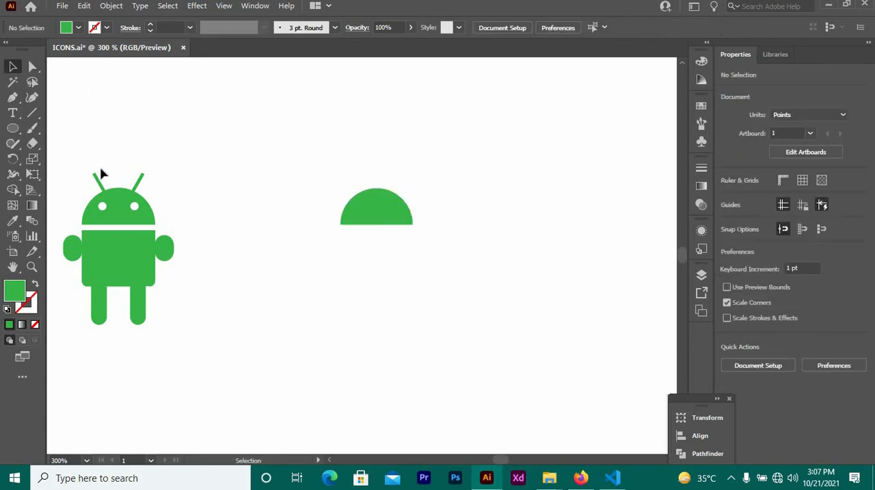
Draw a body rectangle about 24.1 × 19.8 pt just below the head, matching the head's width and leaving a narrow gap.
{"action": "left_click", "coordinate": [14, 128]}
{"action": "left_click", "coordinate": [43, 129]}
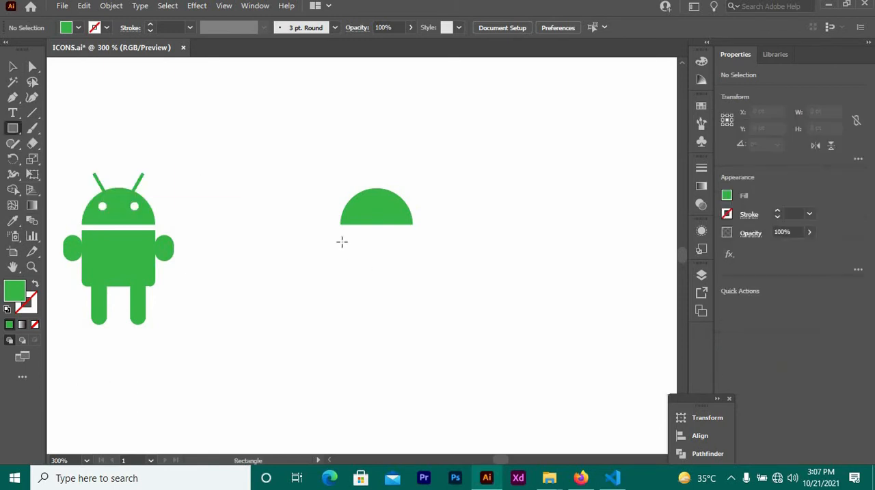
{"action": "mouse_move", "coordinate": [341, 237]}
{"action": "left_mouse_down"}
{"action": "mouse_move", "coordinate": [373, 253]}
{"action": "mouse_move", "coordinate": [374, 265]}
{"action": "mouse_move", "coordinate": [413, 263]}
{"action": "left_mouse_up"}
{"action": "left_click", "coordinate": [13, 67]}
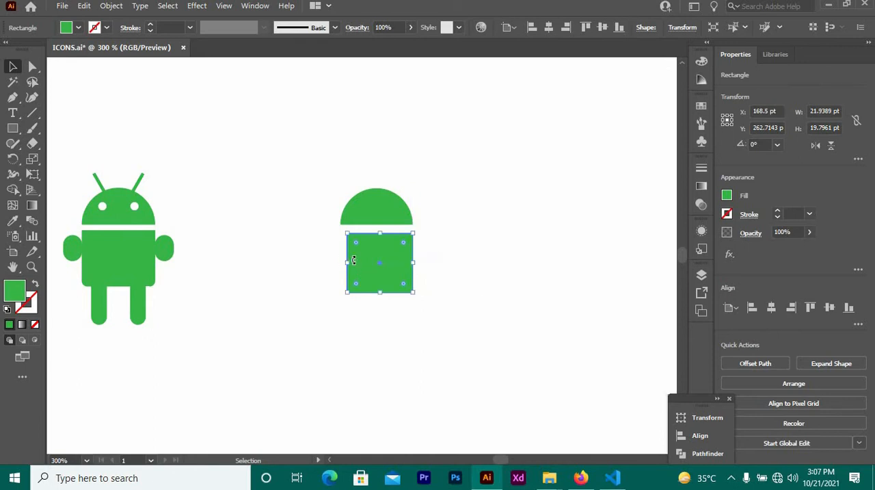
{"action": "mouse_move", "coordinate": [349, 263]}
{"action": "left_mouse_down"}
{"action": "mouse_move", "coordinate": [341, 261]}
{"action": "mouse_move", "coordinate": [361, 256]}
{"action": "left_mouse_up"}
{"action": "left_click", "coordinate": [310, 225]}
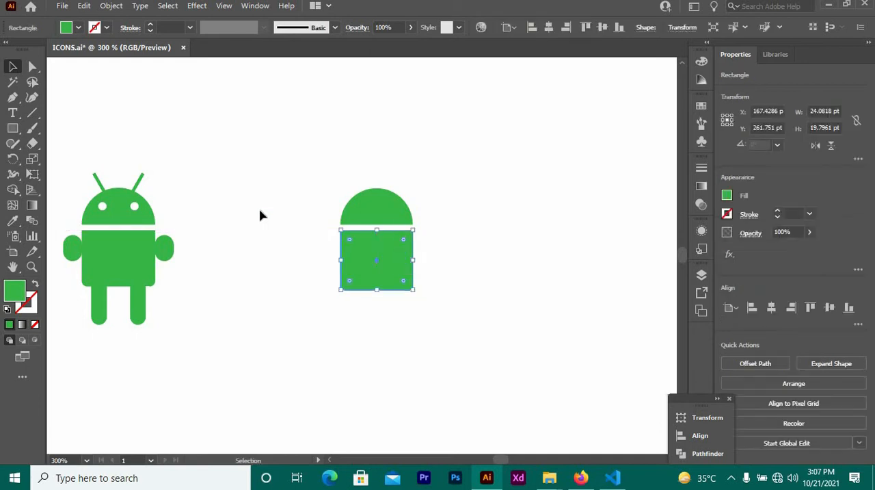
{"action": "left_click", "coordinate": [260, 215]}
{"action": "left_click", "coordinate": [375, 268]}
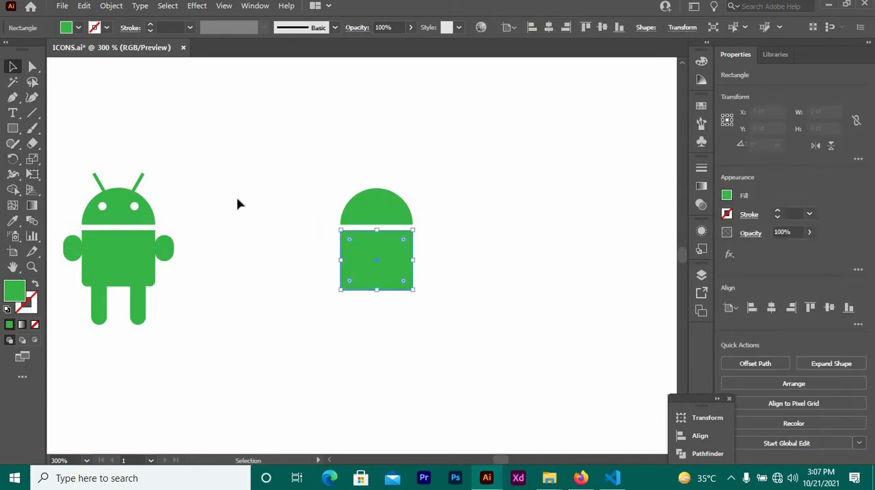
Draw a narrow vertical leg rectangle about 5.4 × 27.6 pt in the empty area between the figures and place a copy beside it.
{"action": "left_click", "coordinate": [12, 128]}
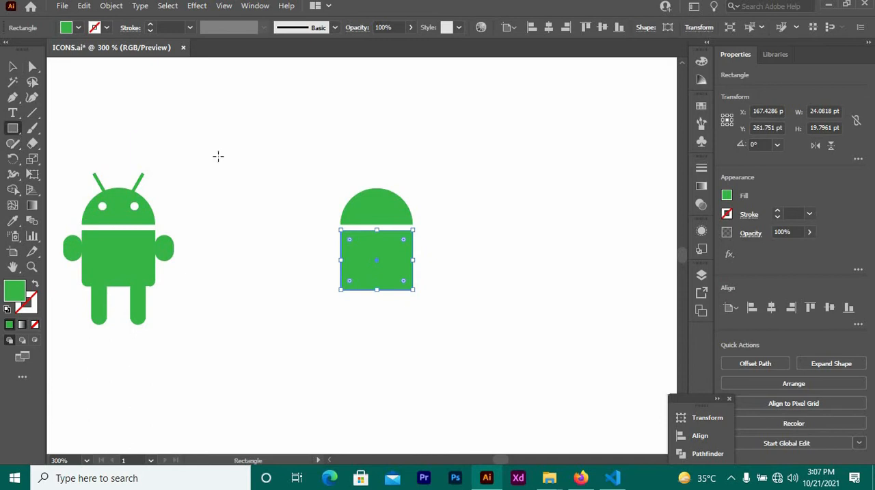
{"action": "left_click_drag", "start_coordinate": [218, 156], "coordinate": [237, 239]}
{"action": "left_click", "coordinate": [13, 66]}
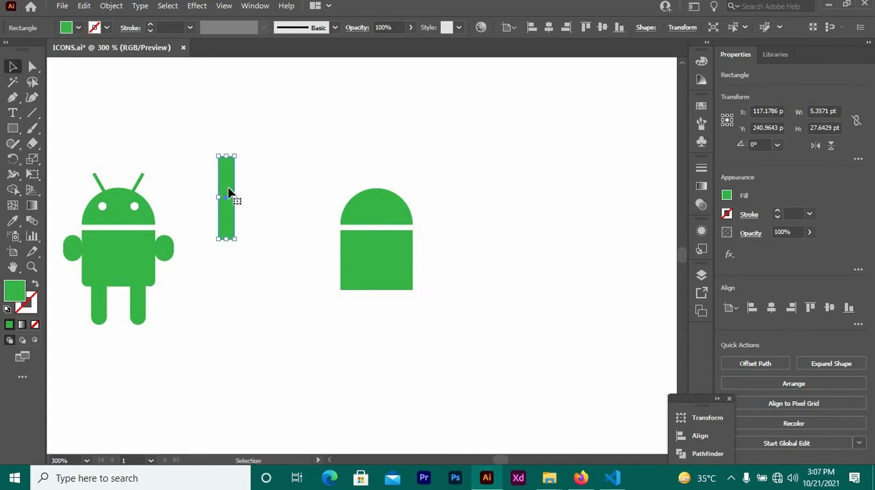
{"action": "left_click_drag", "start_coordinate": [227, 188], "coordinate": [272, 194]}
Move both leg rectangles together onto the body so that their lower ends extend below it.
{"action": "left_click_drag", "start_coordinate": [196, 145], "coordinate": [293, 243]}
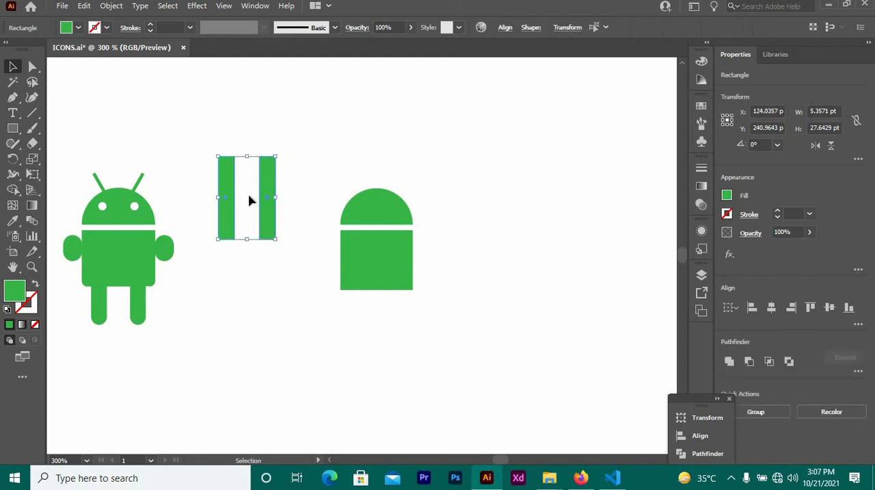
{"action": "left_click_drag", "start_coordinate": [236, 196], "coordinate": [361, 286]}
{"action": "left_click", "coordinate": [287, 274]}
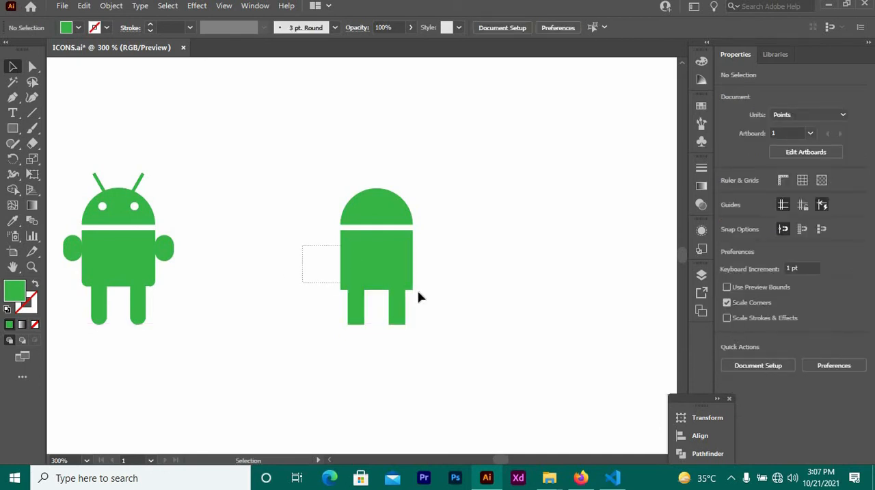
Group the two leg rectangles.
{"action": "left_click_drag", "start_coordinate": [434, 303], "coordinate": [432, 306]}
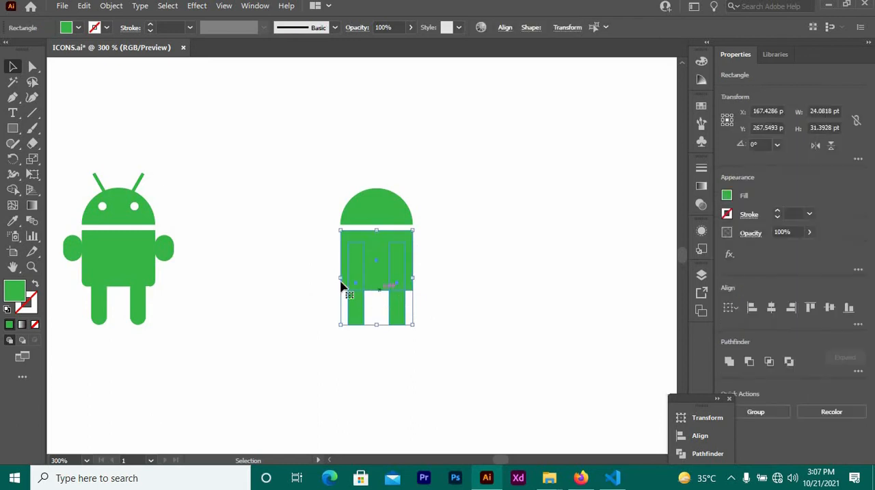
{"action": "left_click", "coordinate": [346, 303]}
{"action": "left_click", "coordinate": [394, 307]}
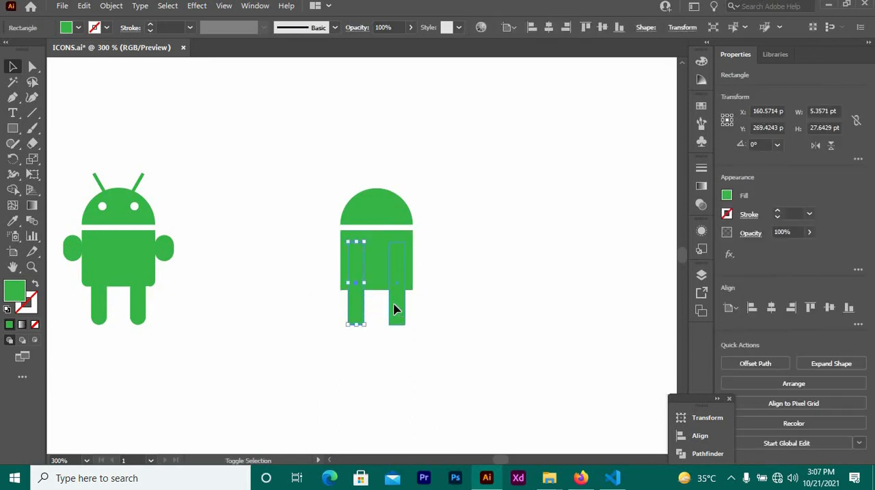
{"action": "right_click", "coordinate": [395, 307]}
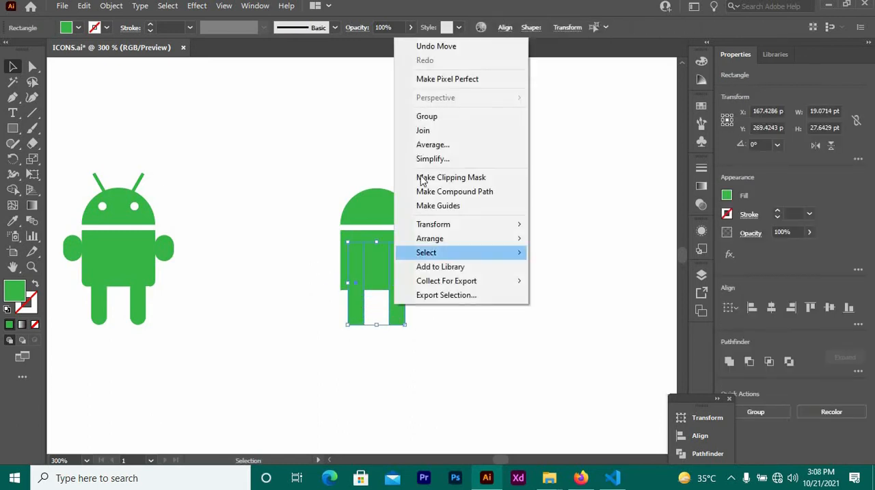
{"action": "left_click", "coordinate": [426, 115]}
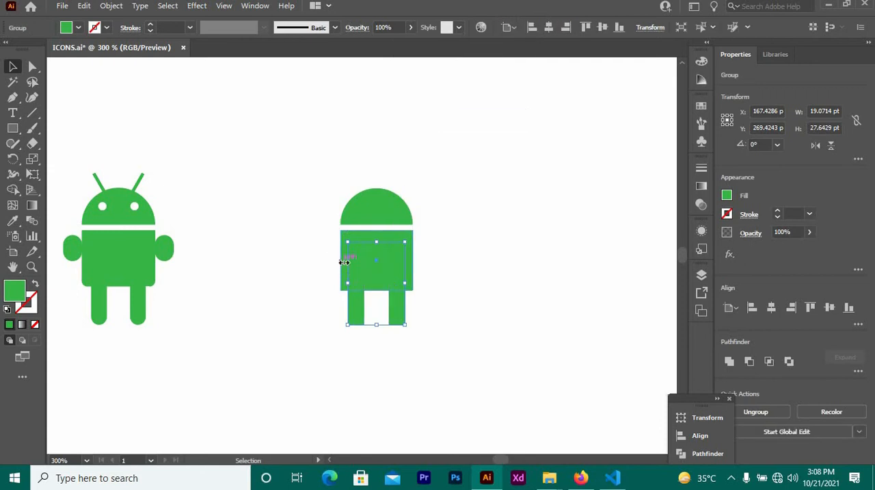
Try to align the leg group to the body's vertical center, using the body as key object, and undo the alignment.
{"action": "left_click", "coordinate": [375, 271], "text": "shift"}
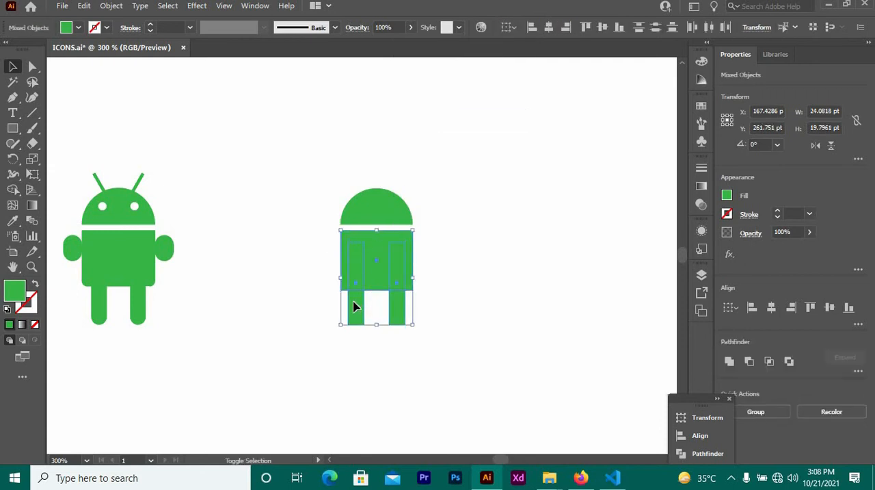
{"action": "left_click", "coordinate": [381, 256]}
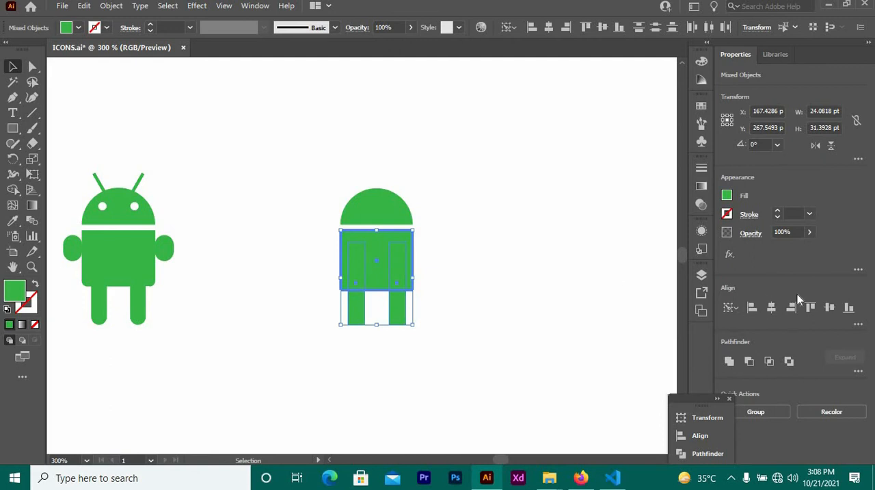
{"action": "left_click", "coordinate": [829, 309]}
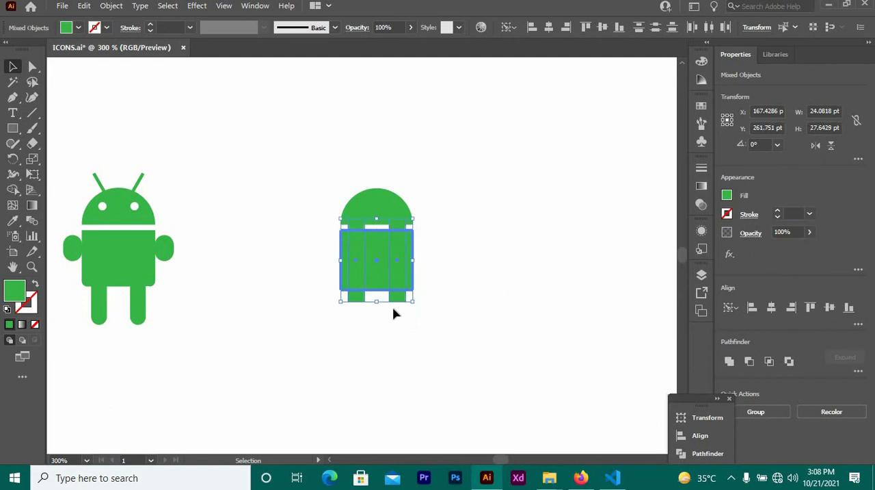
{"action": "key", "text": "ctrl+z"}
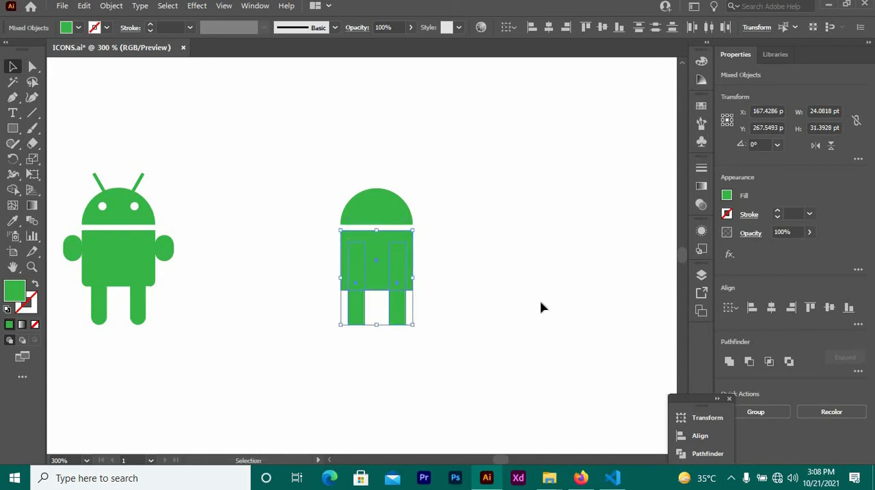
{"action": "left_click", "coordinate": [514, 251]}
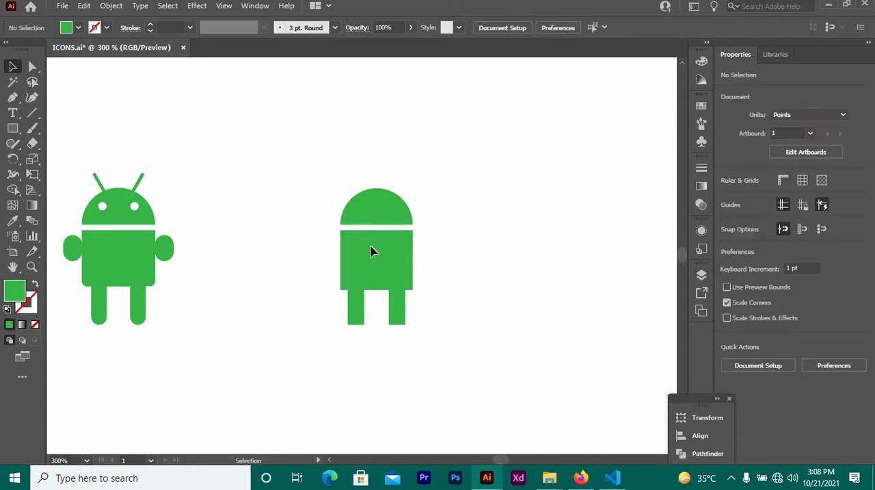
{"action": "left_click_drag", "start_coordinate": [424, 339], "coordinate": [423, 338]}
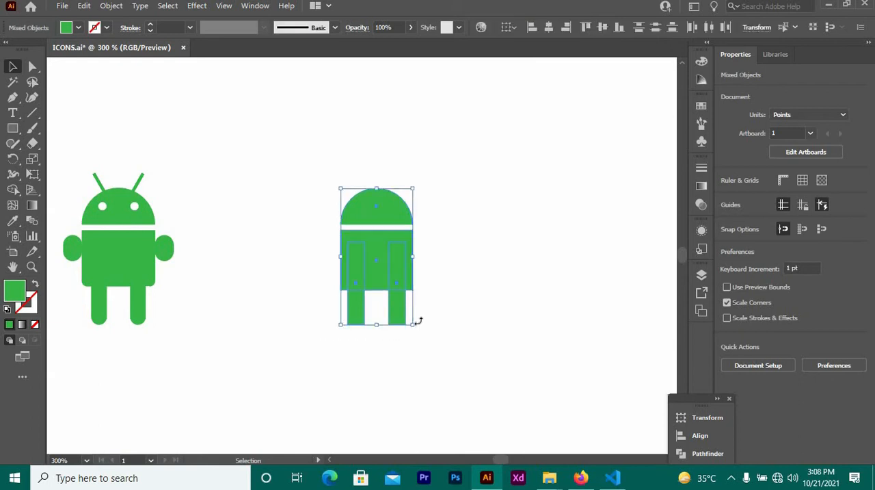
{"action": "left_click", "coordinate": [299, 219]}
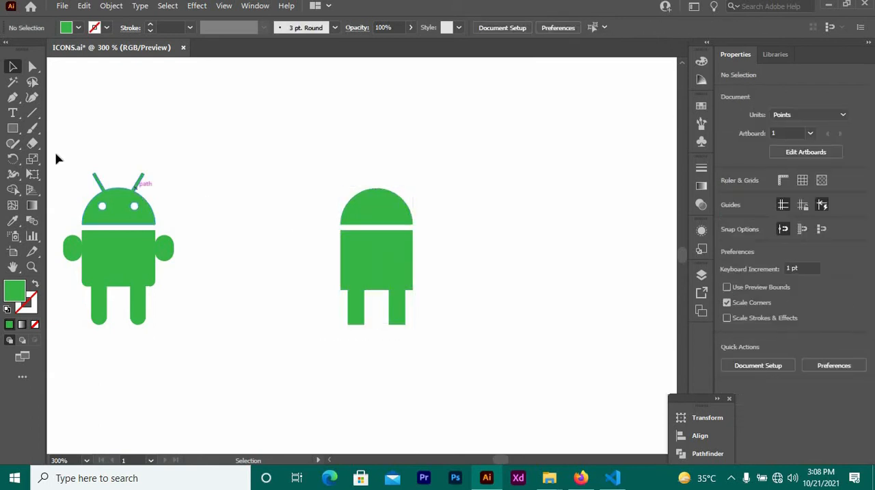
Draw a small arm rectangle about 5.6 × 8.6 pt beside the reference figure and place a copy to its right.
{"action": "left_click", "coordinate": [11, 128]}
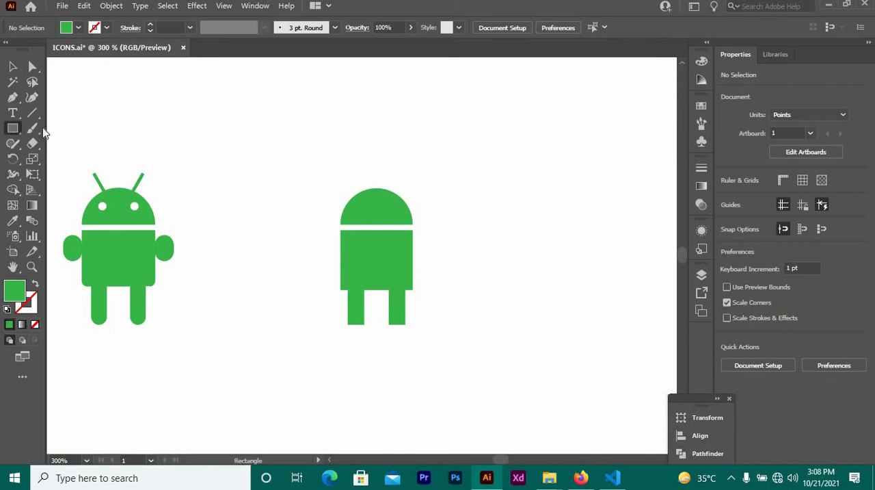
{"action": "left_click_drag", "start_coordinate": [198, 173], "coordinate": [214, 200]}
{"action": "key", "text": "v"}
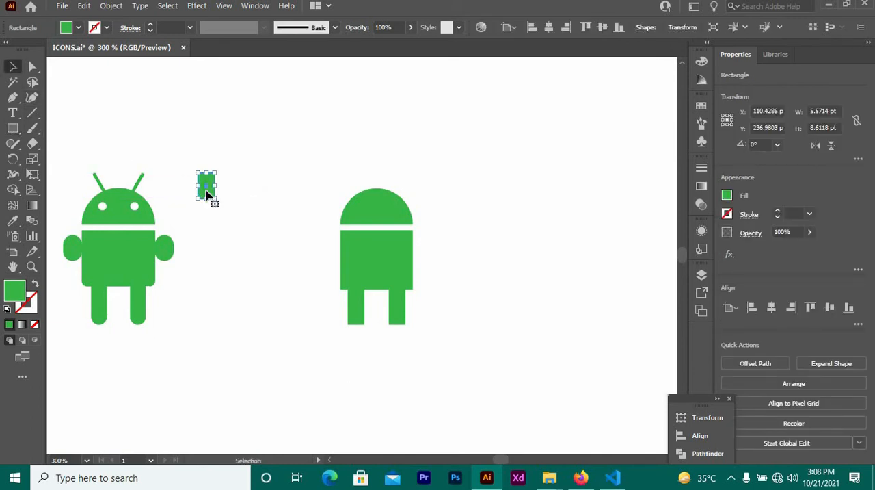
{"action": "left_click_drag", "start_coordinate": [207, 192], "coordinate": [258, 192]}
{"action": "left_click", "coordinate": [221, 229]}
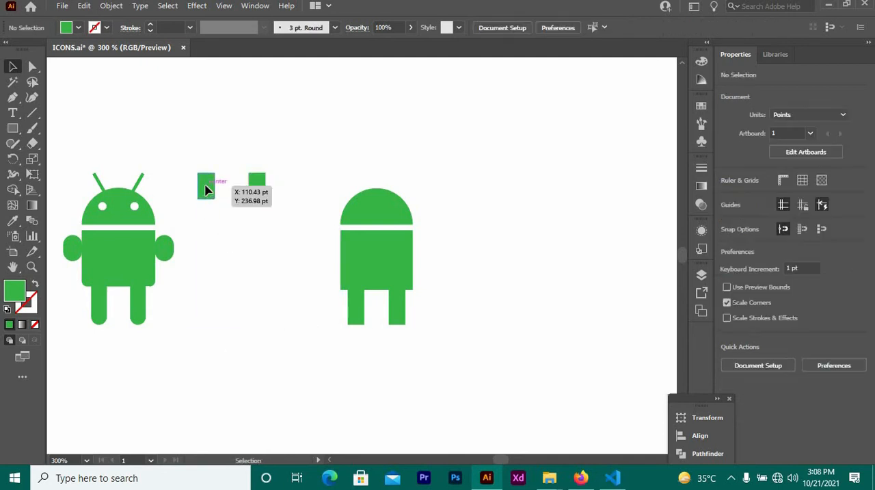
Fully round the first arm rectangle's corners and place it against the body's left side.
{"action": "left_click", "coordinate": [209, 195]}
{"action": "left_click", "coordinate": [30, 67]}
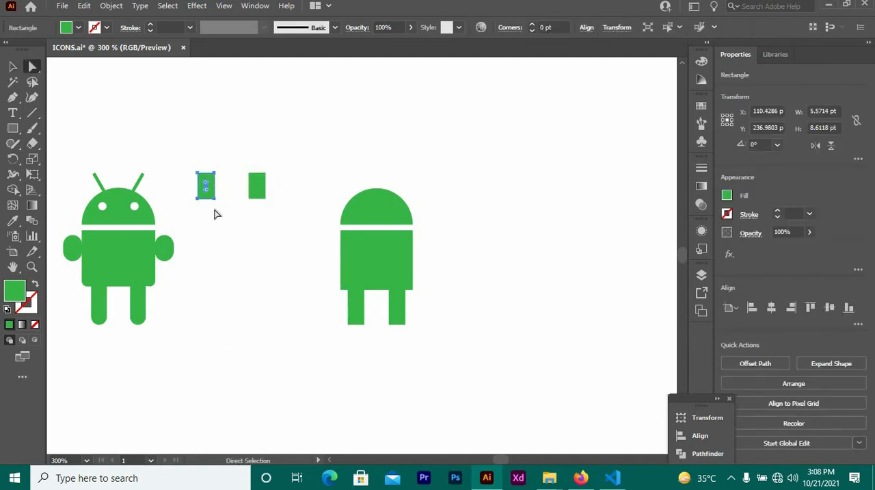
{"action": "left_click_drag", "start_coordinate": [205, 179], "coordinate": [219, 228]}
{"action": "left_click", "coordinate": [219, 227]}
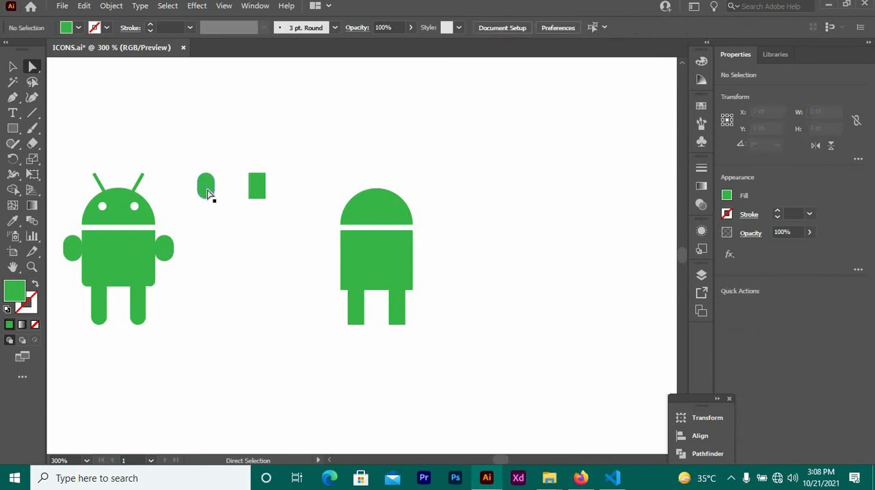
{"action": "left_click_drag", "start_coordinate": [212, 194], "coordinate": [333, 257]}
{"action": "left_click", "coordinate": [281, 232]}
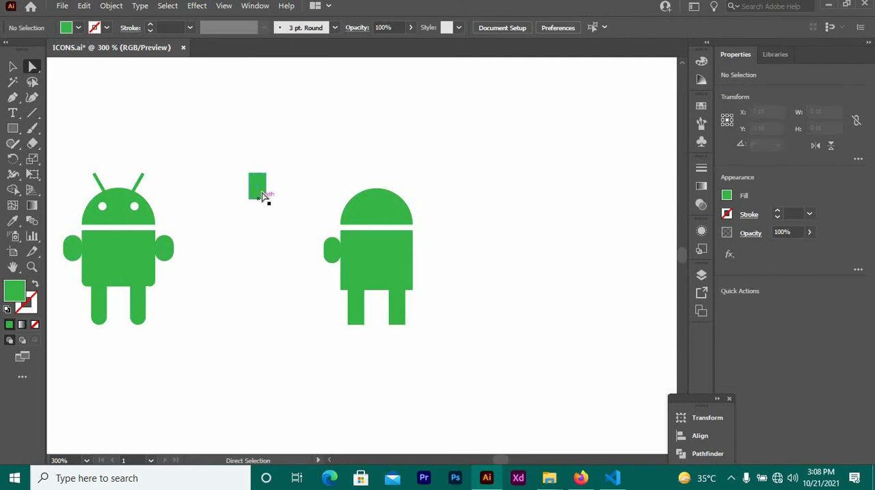
Fully round the second arm rectangle's corners and place it against the body's right side.
{"action": "left_click", "coordinate": [259, 188]}
{"action": "left_click_drag", "start_coordinate": [257, 182], "coordinate": [420, 253]}
{"action": "left_click", "coordinate": [237, 199]}
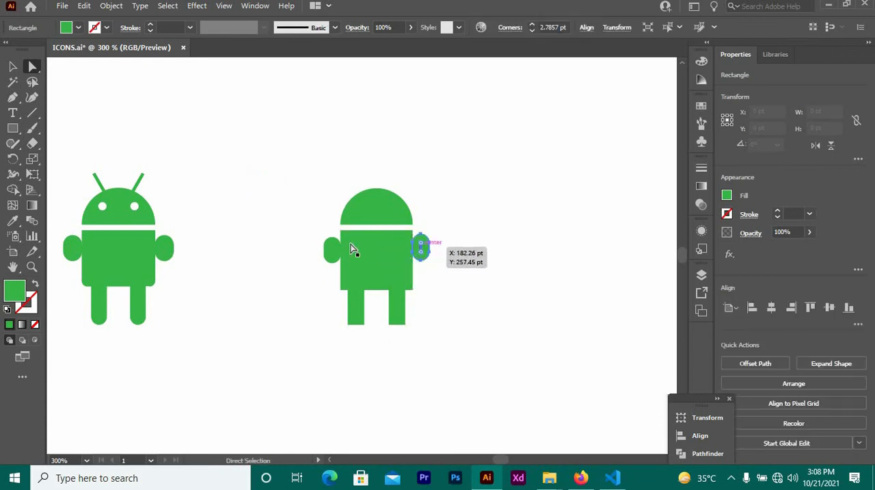
Align the bottom edges of the two arms with each other.
{"action": "left_click", "coordinate": [331, 253]}
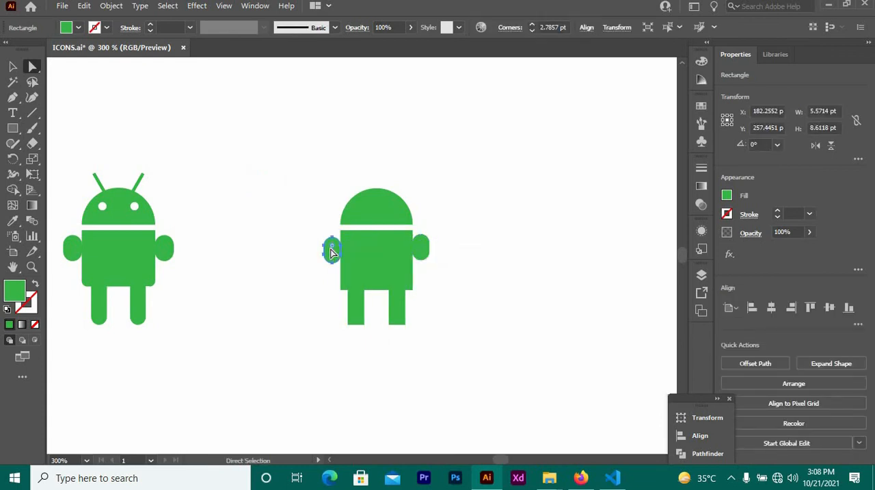
{"action": "left_click", "coordinate": [426, 252], "text": "shift"}
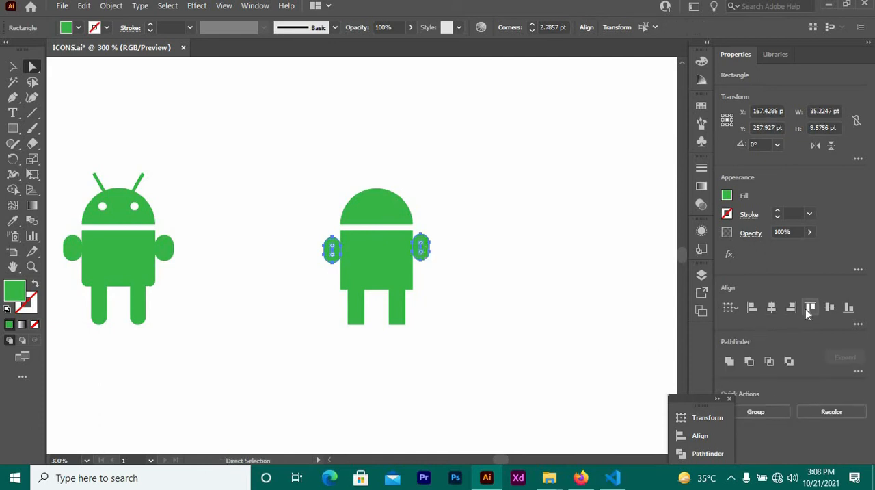
{"action": "left_click", "coordinate": [849, 307]}
{"action": "left_click", "coordinate": [556, 261]}
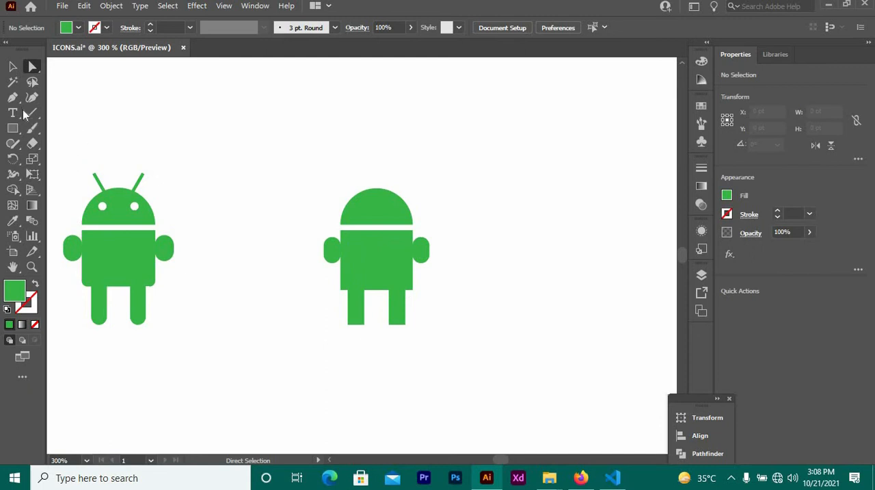
Draw a green circle about 6.4 pt in diameter in the empty area above and between the two figures.
{"action": "left_click", "coordinate": [12, 128]}
{"action": "right_click", "coordinate": [180, 134]}
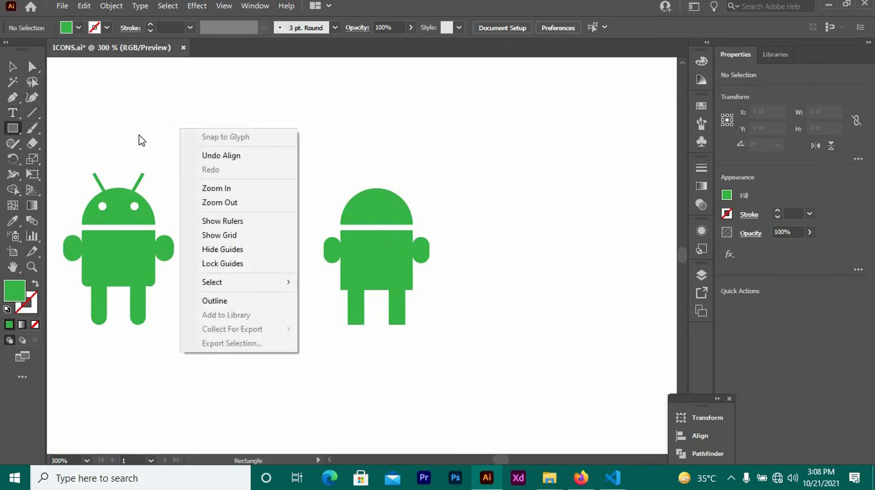
{"action": "left_click", "coordinate": [12, 128]}
{"action": "left_click_drag", "start_coordinate": [12, 128], "coordinate": [67, 159]}
{"action": "left_click_drag", "start_coordinate": [263, 141], "coordinate": [275, 140]}
{"action": "key", "text": "v"}
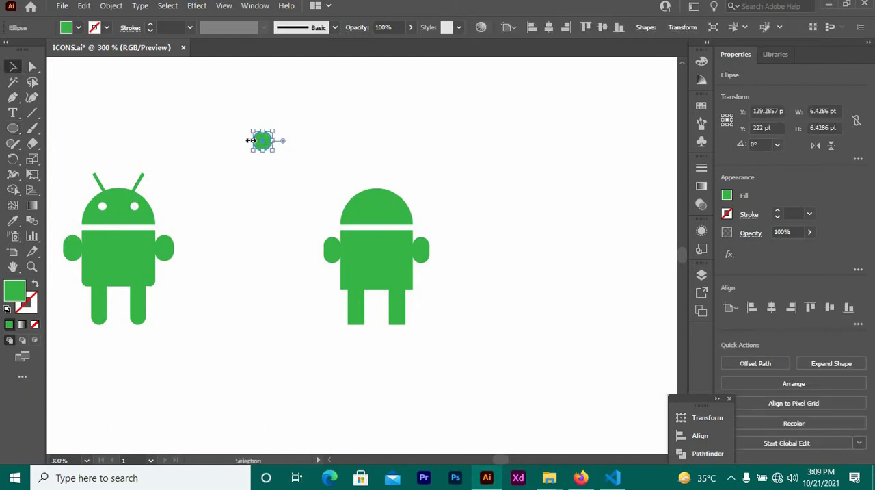
Move the small circle onto the head of the new figure and fill it with cyan.
{"action": "left_click_drag", "start_coordinate": [262, 140], "coordinate": [362, 210]}
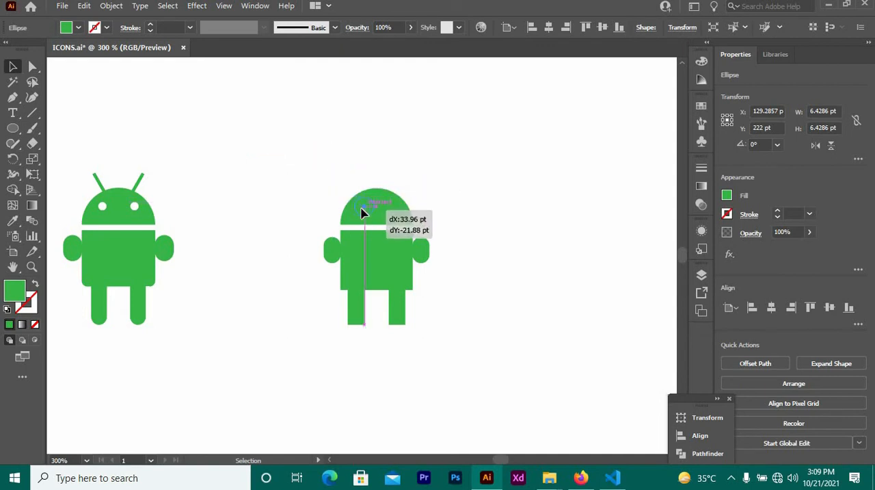
{"action": "left_click", "coordinate": [78, 28]}
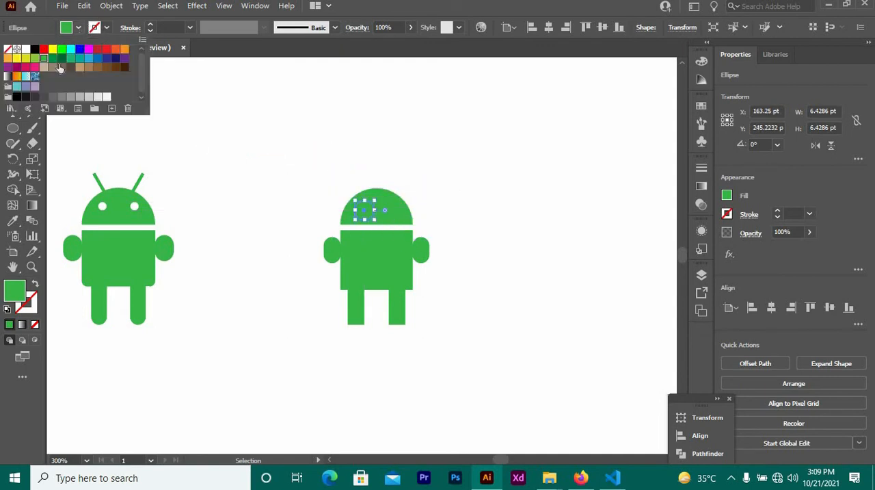
{"action": "left_click", "coordinate": [71, 55]}
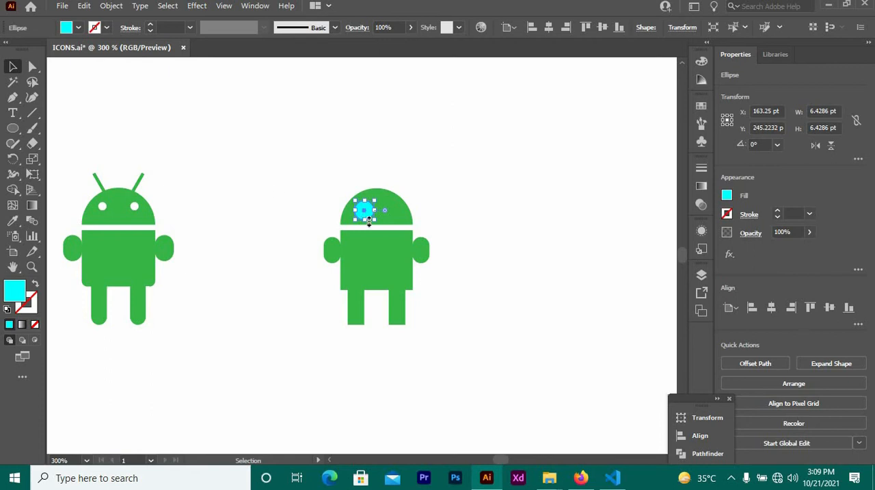
Shrink the cyan circle to about 3 pt in diameter and place it on the head's vertical centre line near its top.
{"action": "left_click", "coordinate": [296, 209]}
{"action": "left_click", "coordinate": [369, 214]}
{"action": "mouse_move", "coordinate": [374, 219]}
{"action": "left_mouse_down"}
{"action": "mouse_move", "coordinate": [364, 207]}
{"action": "mouse_move", "coordinate": [382, 206]}
{"action": "mouse_move", "coordinate": [378, 200]}
{"action": "mouse_move", "coordinate": [381, 207]}
{"action": "left_mouse_up"}
{"action": "left_click", "coordinate": [309, 189]}
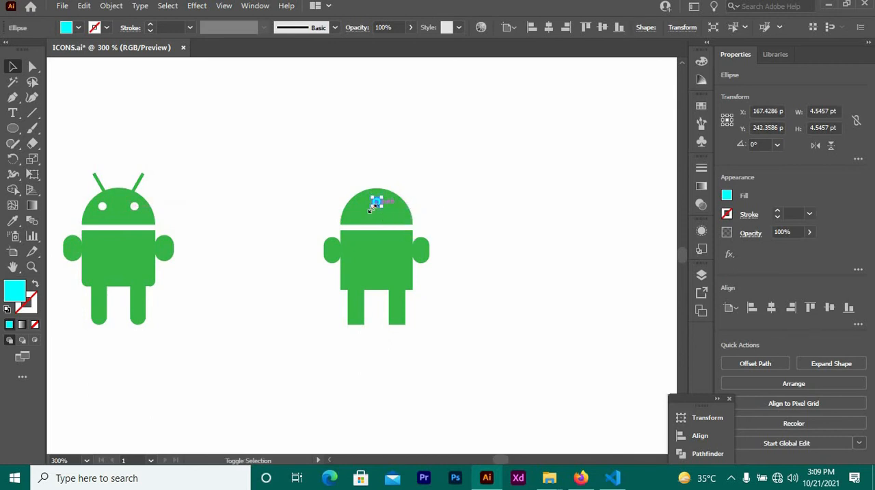
{"action": "left_click", "coordinate": [278, 171]}
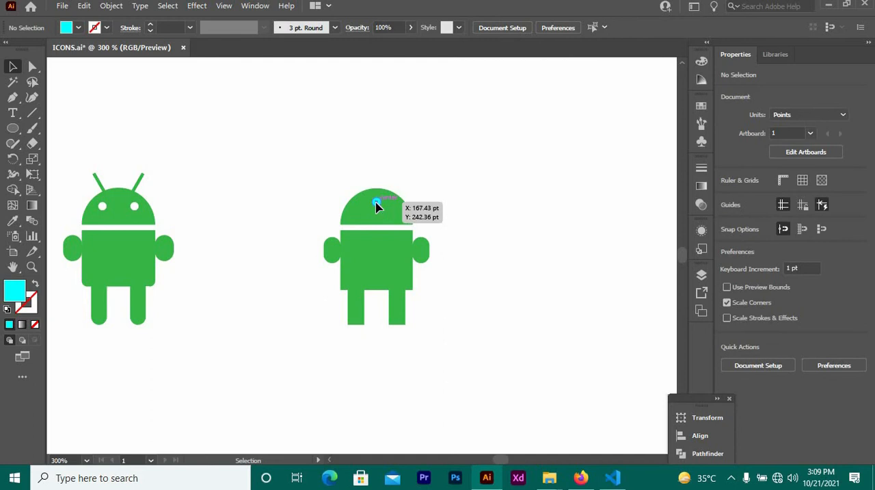
Duplicate the cyan circle horizontally to its right as a second eye and group the two circles.
{"action": "left_click_drag", "start_coordinate": [376, 202], "coordinate": [419, 208]}
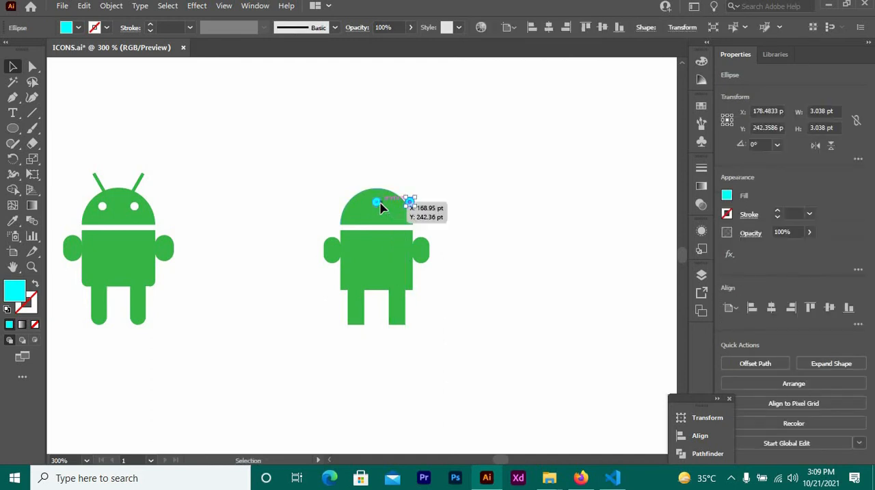
{"action": "left_click", "coordinate": [378, 203]}
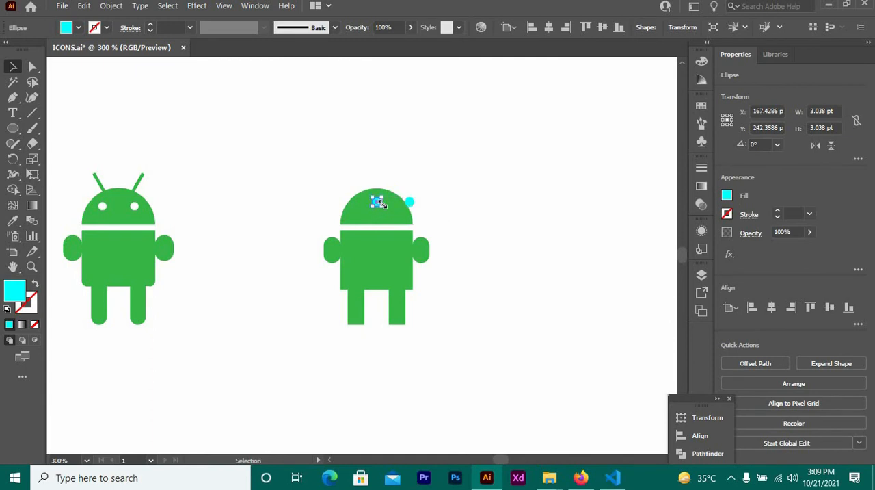
{"action": "left_click", "coordinate": [409, 205], "text": "shift"}
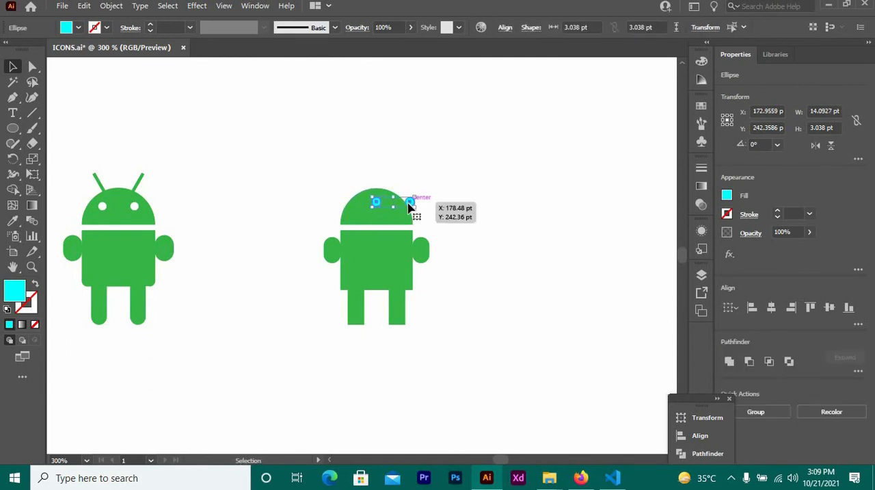
{"action": "right_click", "coordinate": [409, 205]}
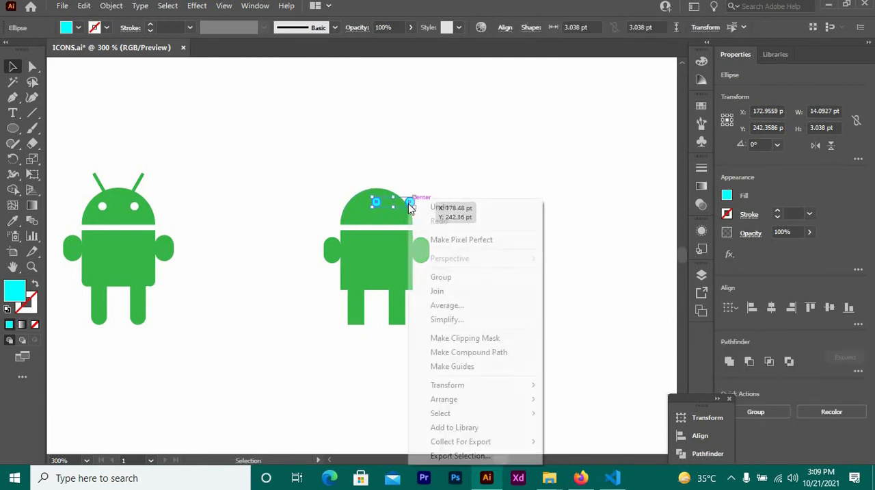
{"action": "left_click", "coordinate": [448, 277]}
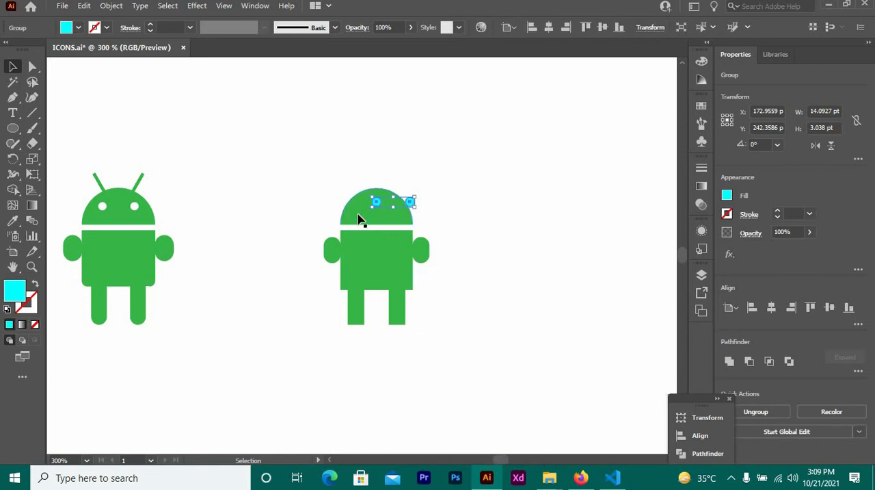
Centre the eye group horizontally on the head and move it slightly lower.
{"action": "left_click", "coordinate": [361, 219], "text": "shift"}
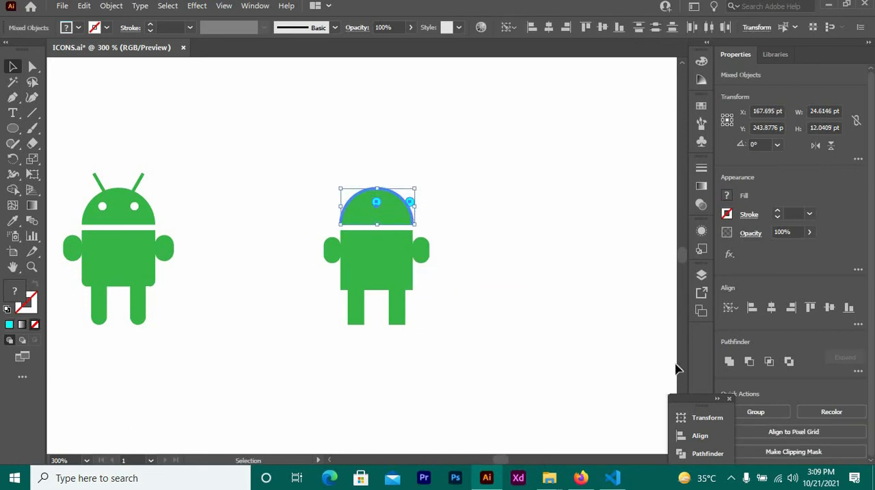
{"action": "left_click", "coordinate": [770, 308]}
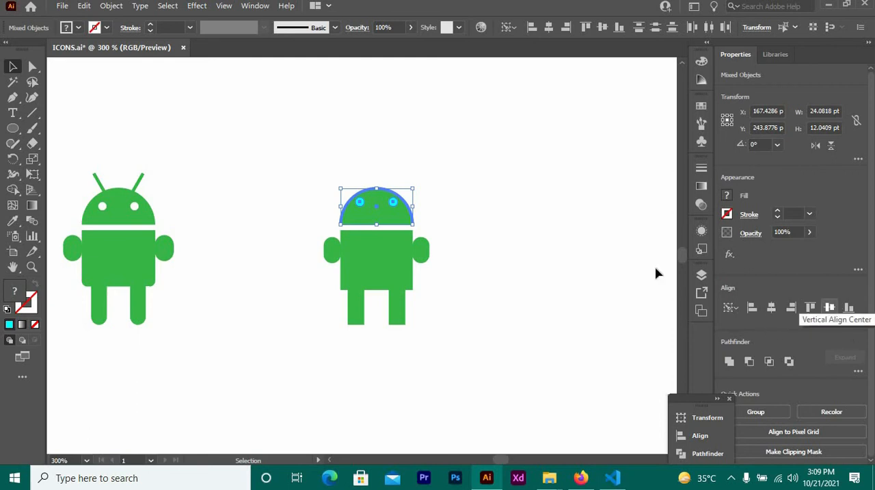
{"action": "left_click", "coordinate": [482, 288]}
{"action": "left_click_drag", "start_coordinate": [359, 202], "coordinate": [360, 208]}
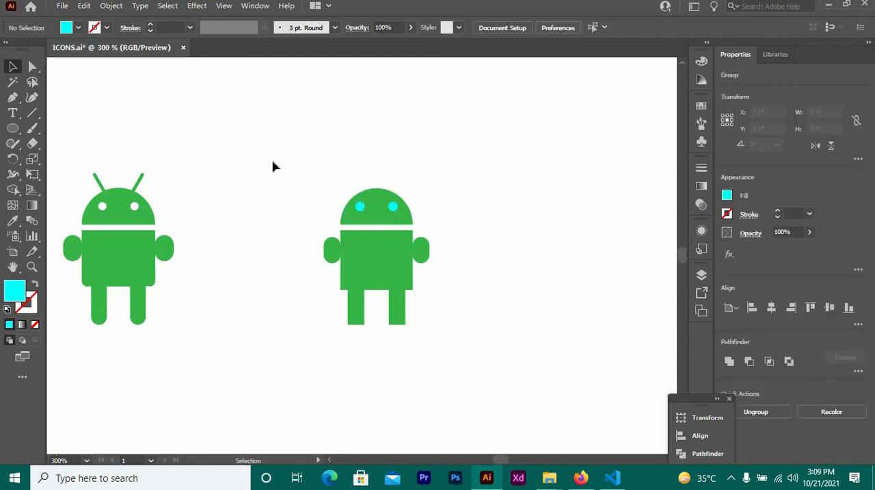
Use Shape Builder to merge the arms, body and legs into one cyan shape and cut the eyes out of the head.
{"action": "left_click", "coordinate": [429, 217]}
{"action": "left_click_drag", "start_coordinate": [281, 159], "coordinate": [474, 354]}
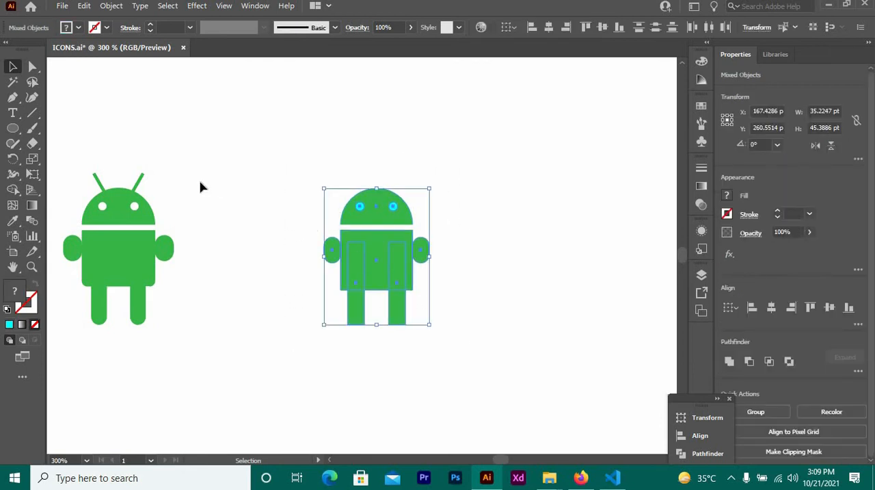
{"action": "left_click", "coordinate": [13, 189]}
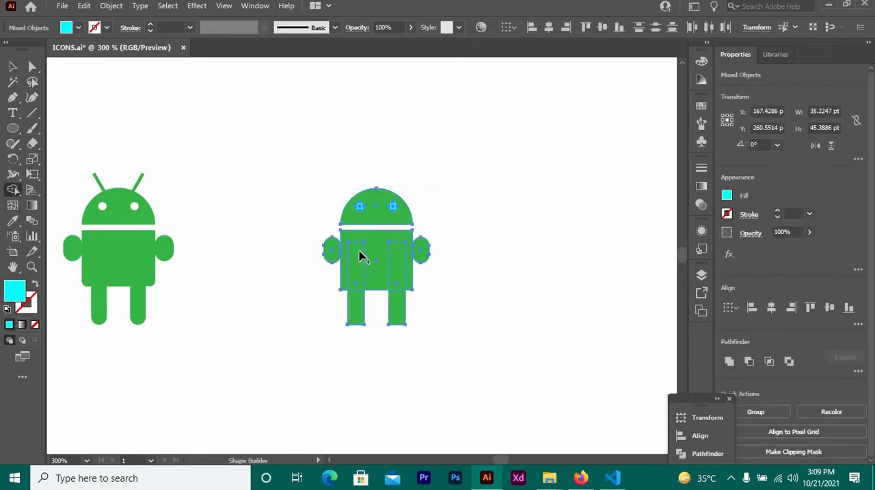
{"action": "mouse_move", "coordinate": [336, 251]}
{"action": "left_mouse_down"}
{"action": "mouse_move", "coordinate": [403, 270]}
{"action": "mouse_move", "coordinate": [419, 255]}
{"action": "left_mouse_up"}
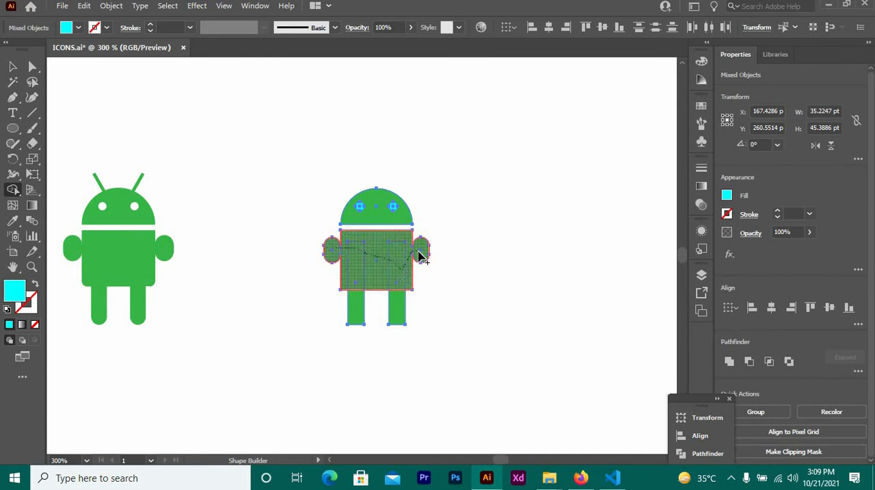
{"action": "mouse_move", "coordinate": [399, 310]}
{"action": "left_mouse_down"}
{"action": "mouse_move", "coordinate": [382, 262]}
{"action": "mouse_move", "coordinate": [364, 272]}
{"action": "mouse_move", "coordinate": [357, 320]}
{"action": "left_mouse_up"}
{"action": "left_click_drag", "start_coordinate": [360, 247], "coordinate": [361, 246]}
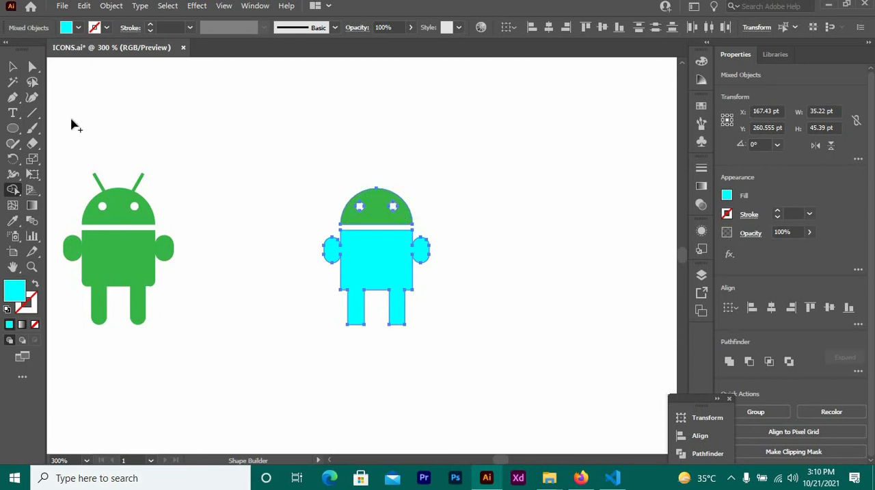
{"action": "key", "text": "v"}
{"action": "left_click", "coordinate": [203, 158]}
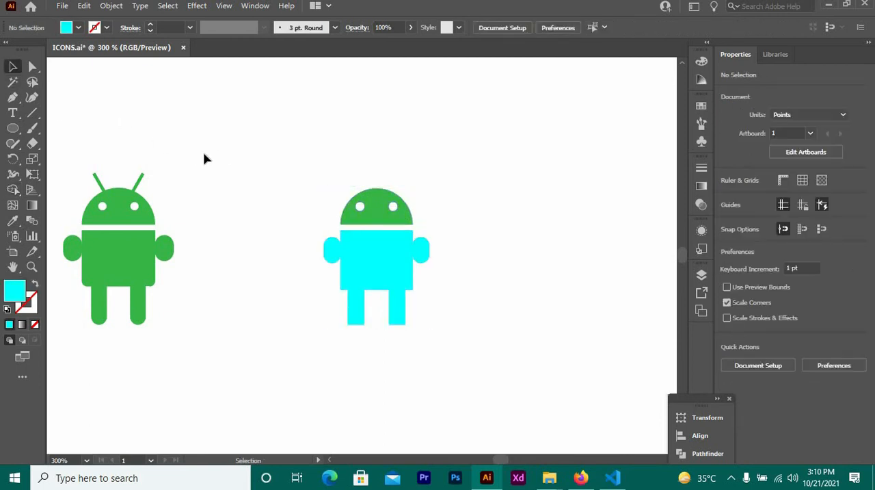
Draw a vertical line about 11 pt long beside the head and set its red stroke to 1 pt.
{"action": "left_click", "coordinate": [32, 114]}
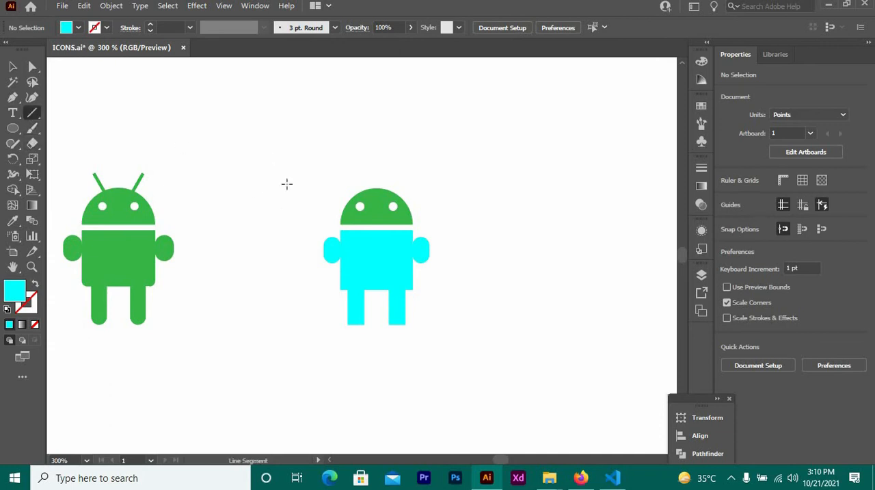
{"action": "left_click_drag", "start_coordinate": [329, 167], "coordinate": [329, 203]}
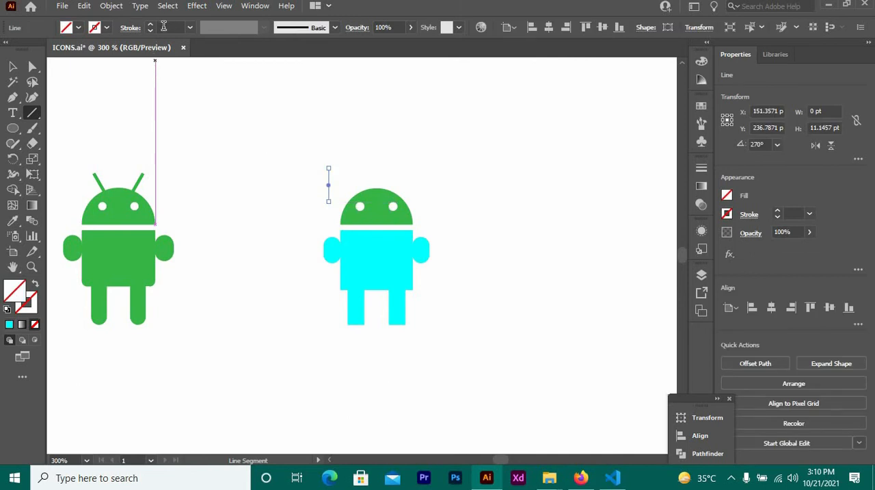
{"action": "type", "text": "3"}
{"action": "key", "text": "Return"}
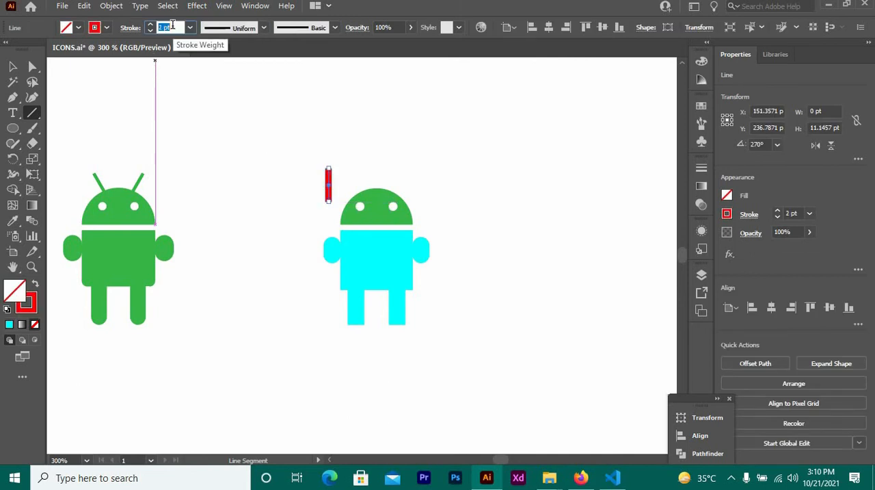
{"action": "type", "text": "2"}
{"action": "key", "text": "Return"}
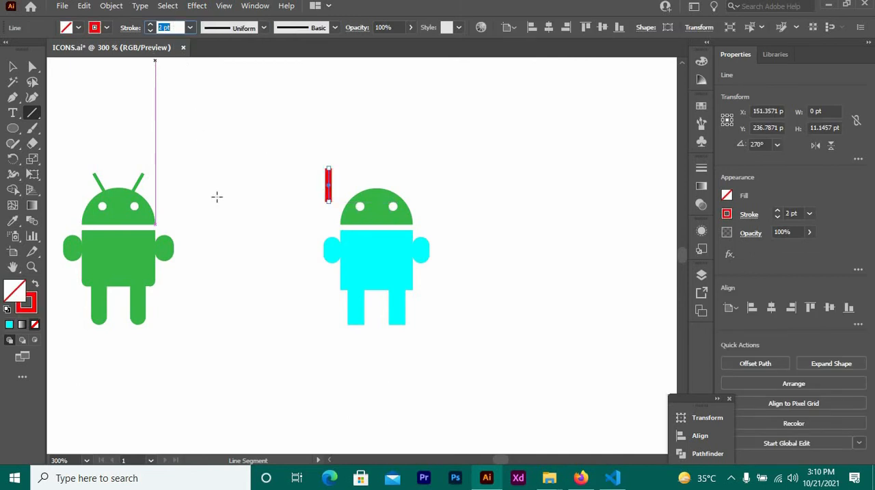
{"action": "type", "text": "1"}
{"action": "key", "text": "Return"}
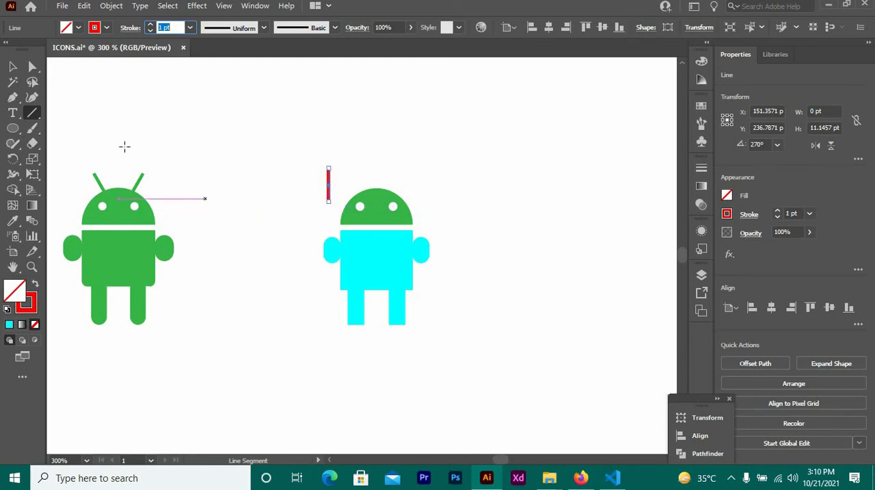
{"action": "key", "text": "v"}
{"action": "left_click", "coordinate": [304, 190]}
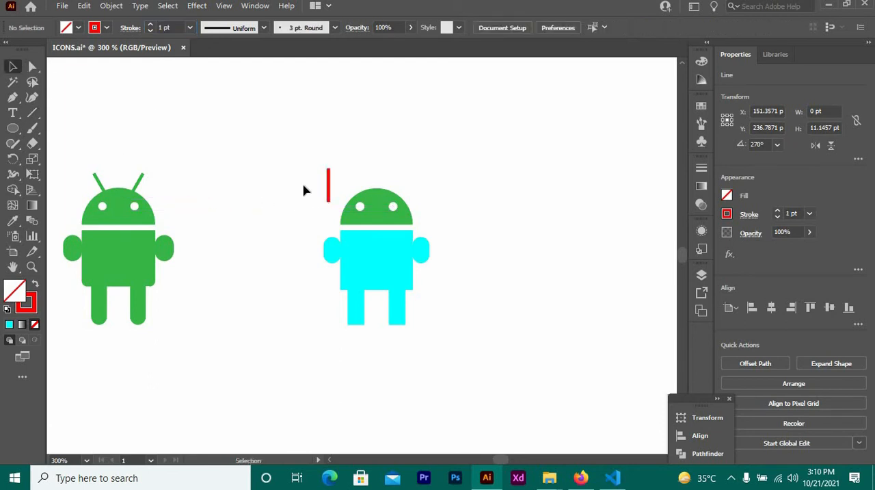
Create a copy of the vertical line rotated by 30°.
{"action": "right_click", "coordinate": [330, 196]}
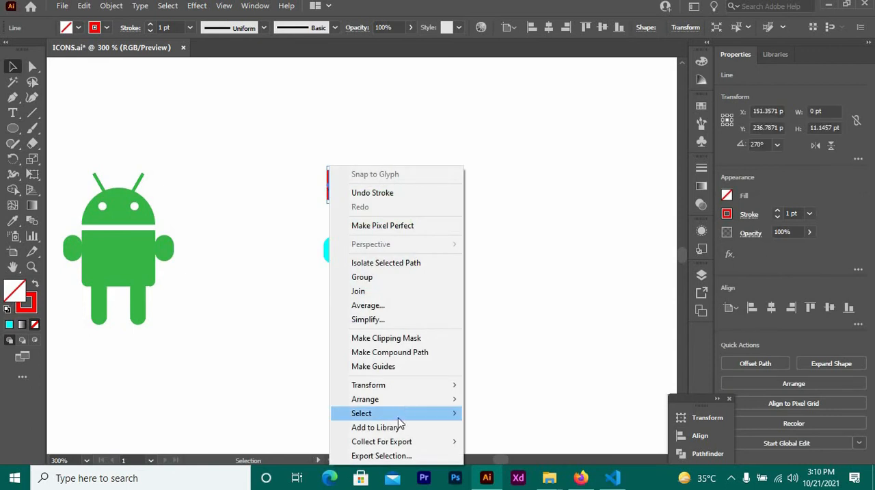
{"action": "mouse_move", "coordinate": [452, 389]}
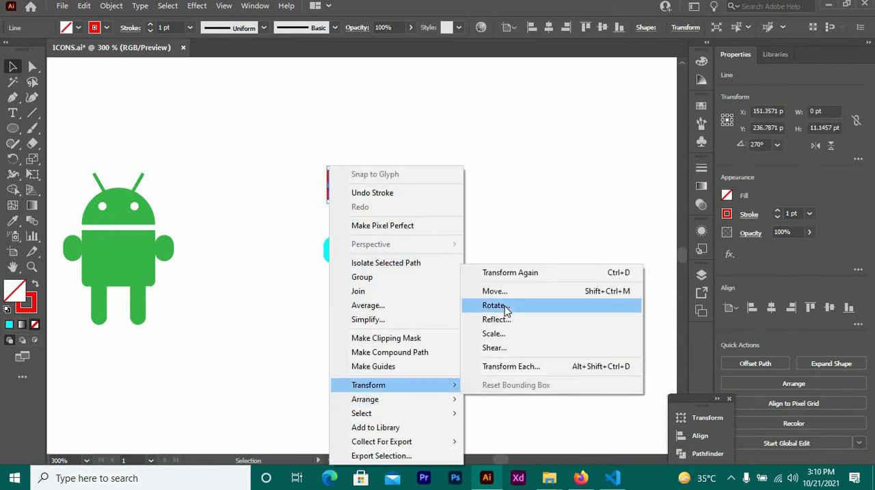
{"action": "left_click", "coordinate": [506, 307]}
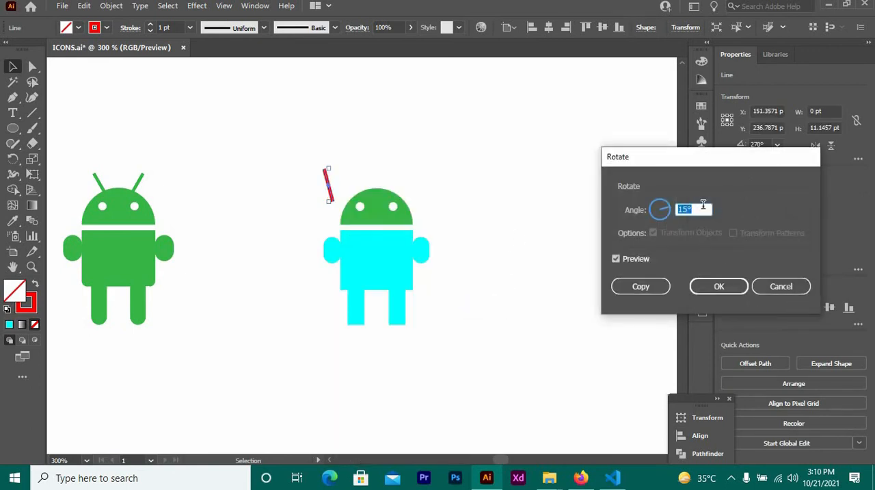
{"action": "scroll", "coordinate": [703, 204], "scroll_direction": "up", "scroll_amount": 14}
{"action": "left_click", "coordinate": [649, 290]}
{"action": "left_click", "coordinate": [319, 130]}
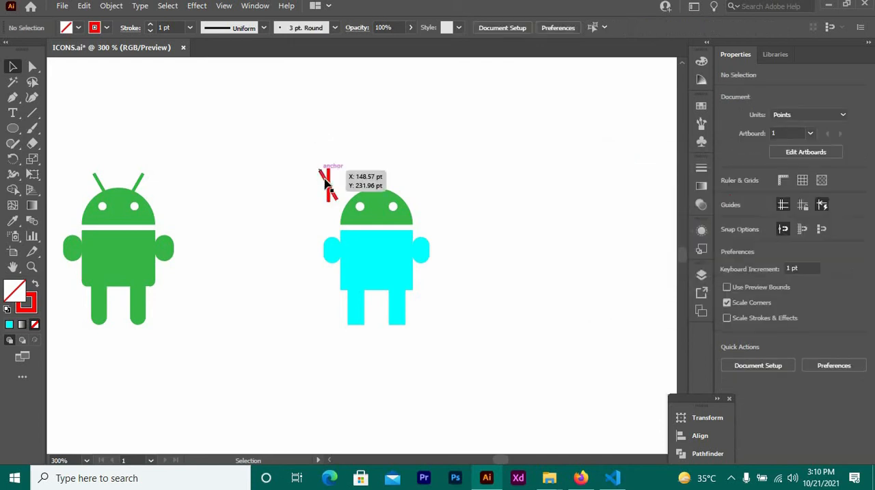
Place the tilted and vertical lines on the head as antennas, and rotate the vertical one 30° clockwise.
{"action": "left_click_drag", "start_coordinate": [326, 183], "coordinate": [394, 167]}
{"action": "right_click", "coordinate": [393, 166]}
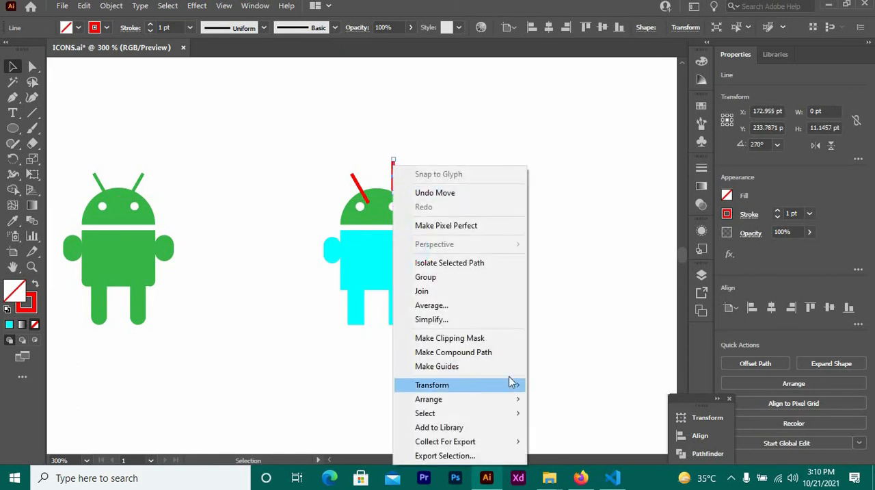
{"action": "mouse_move", "coordinate": [513, 382]}
{"action": "left_click", "coordinate": [571, 307]}
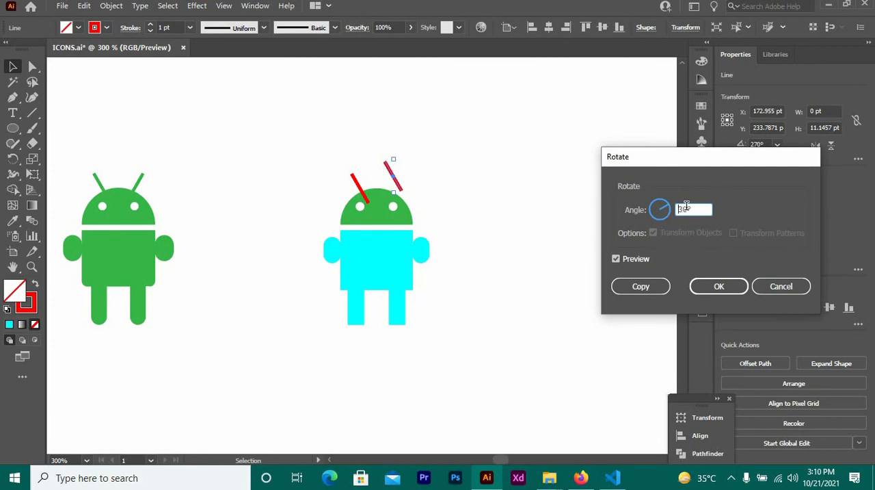
{"action": "key", "text": "Return"}
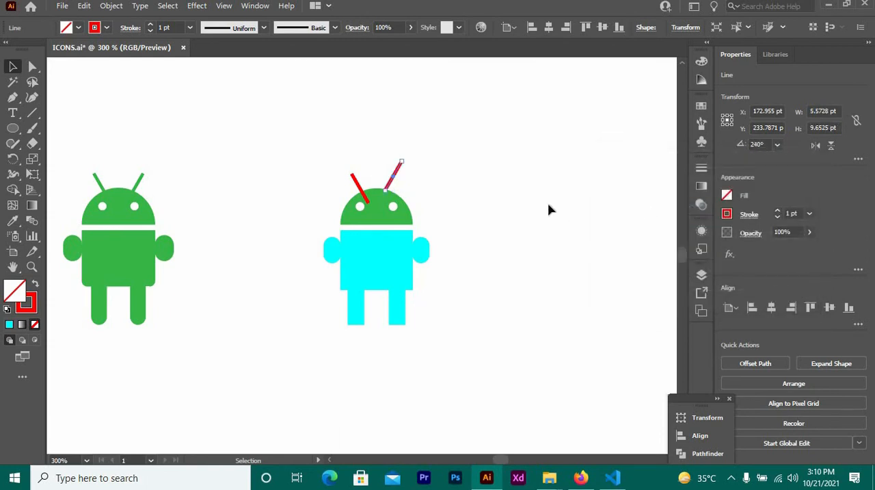
Position the second antenna on the head's right side, align the tops of both antennas and group them.
{"action": "left_click", "coordinate": [439, 182]}
{"action": "mouse_move", "coordinate": [399, 177]}
{"action": "left_mouse_down"}
{"action": "mouse_move", "coordinate": [403, 184]}
{"action": "mouse_move", "coordinate": [354, 176]}
{"action": "mouse_move", "coordinate": [397, 189]}
{"action": "mouse_move", "coordinate": [431, 187]}
{"action": "left_mouse_up"}
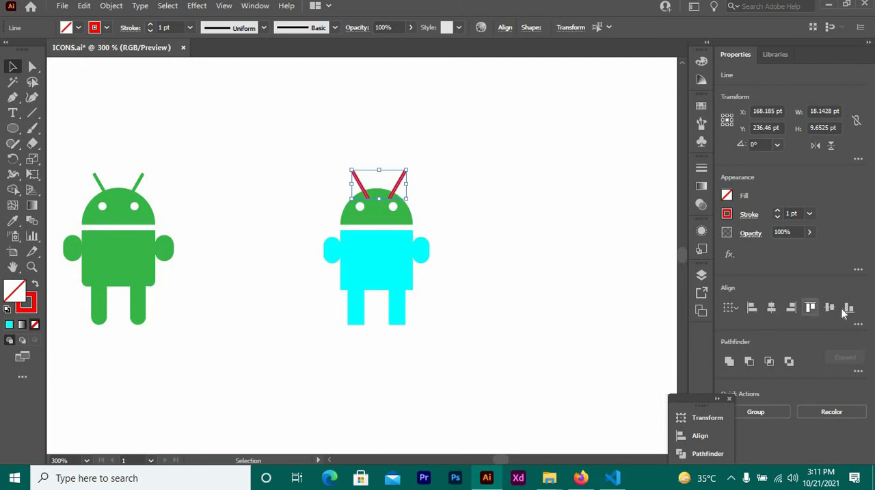
{"action": "right_click", "coordinate": [406, 191]}
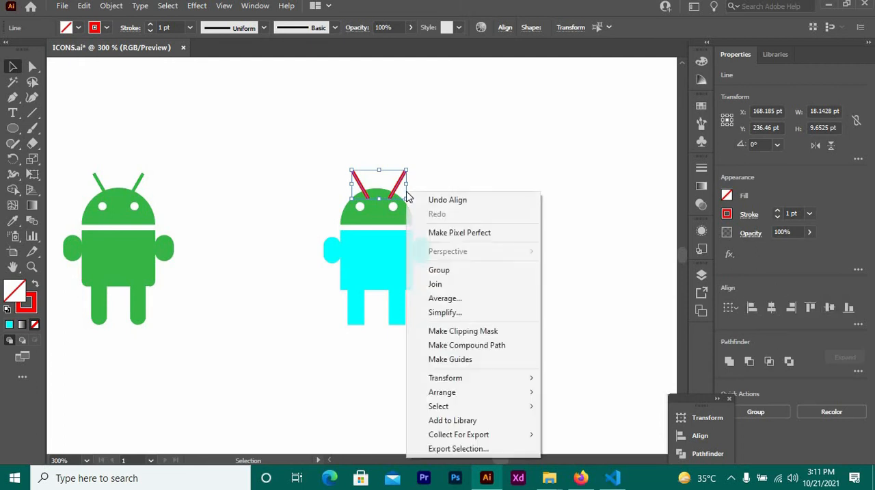
{"action": "left_click", "coordinate": [440, 271]}
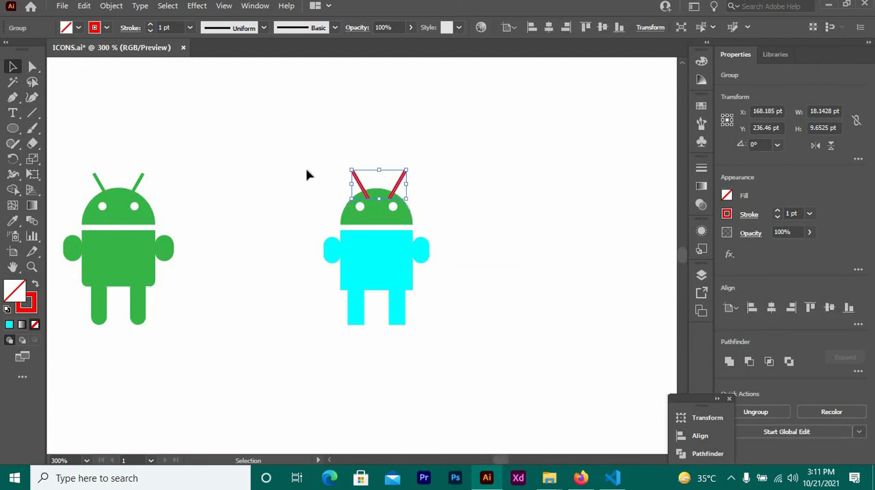
Centre the antenna pair horizontally on the head, using the head as the key object and keeping the antennas' vertical position.
{"action": "left_click_drag", "start_coordinate": [303, 167], "coordinate": [411, 222]}
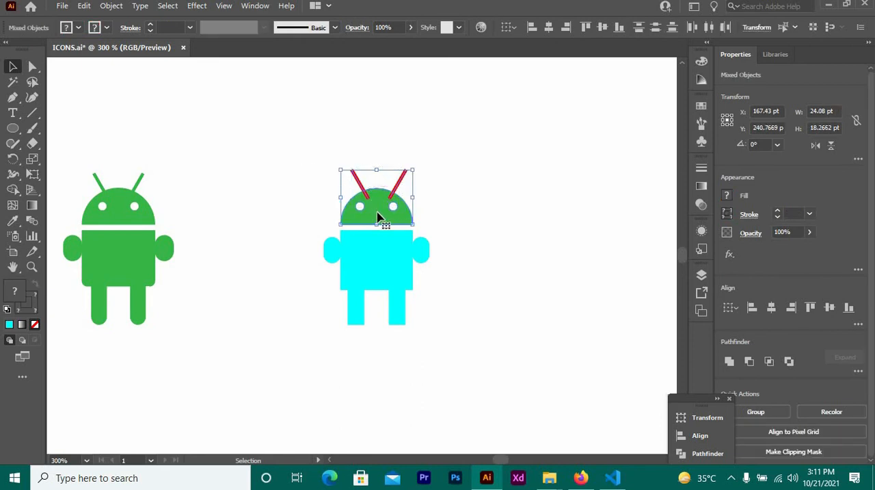
{"action": "left_click", "coordinate": [377, 219]}
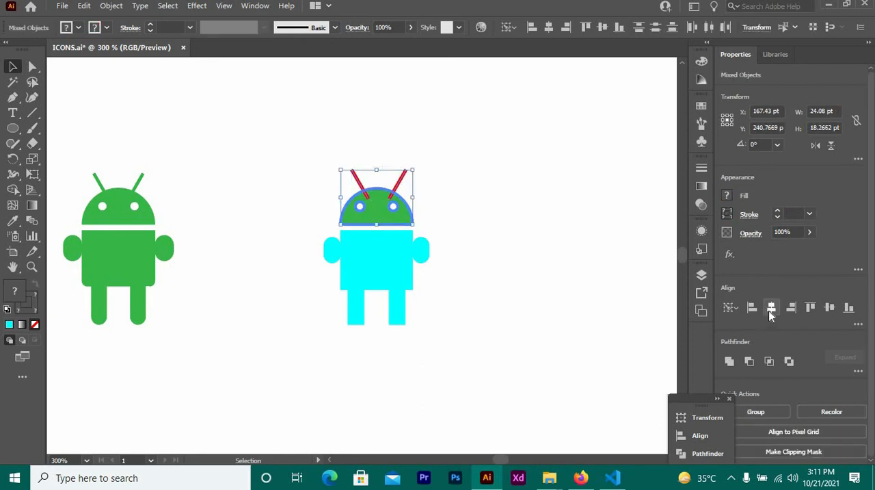
{"action": "left_click", "coordinate": [771, 307]}
{"action": "left_click", "coordinate": [830, 307]}
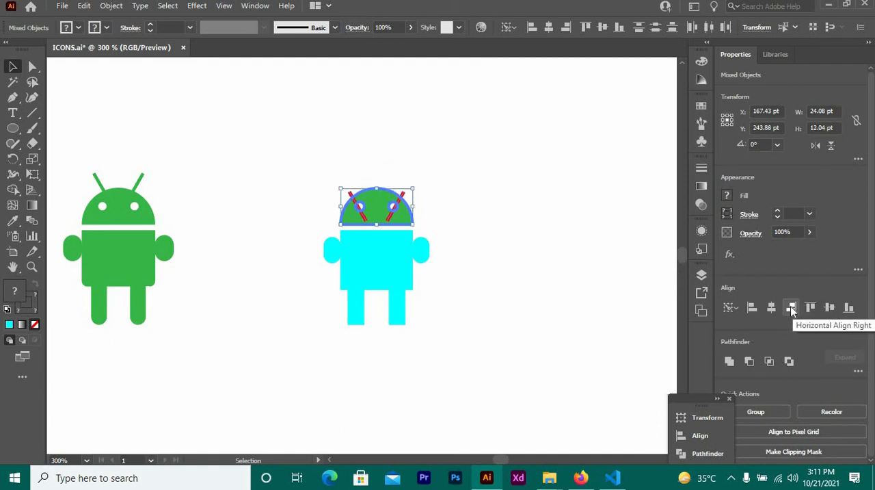
{"action": "key", "text": "ctrl+z"}
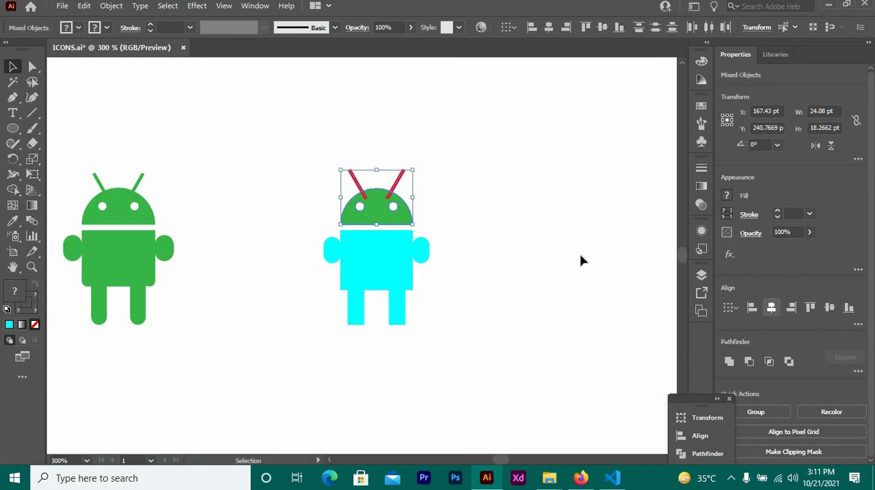
Lower the antenna pair slightly so that its lower ends reach further into the head.
{"action": "left_click", "coordinate": [496, 237]}
{"action": "left_click_drag", "start_coordinate": [400, 190], "coordinate": [400, 195]}
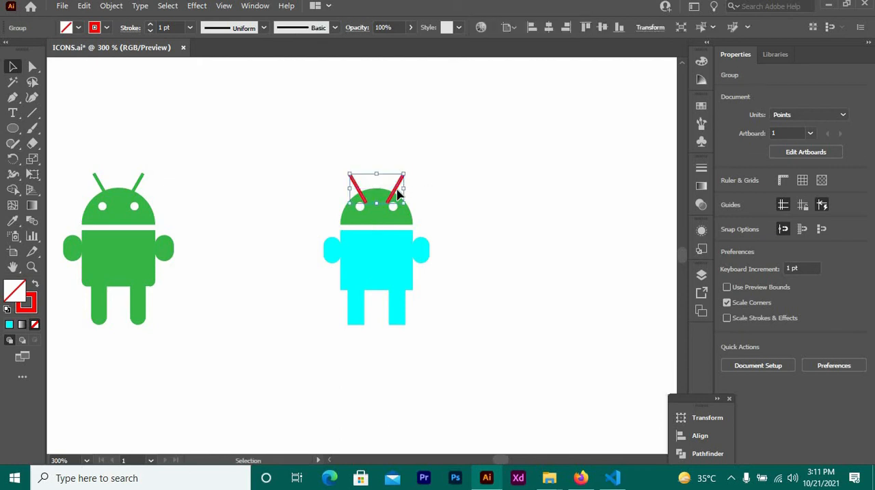
{"action": "key", "text": "Left"}
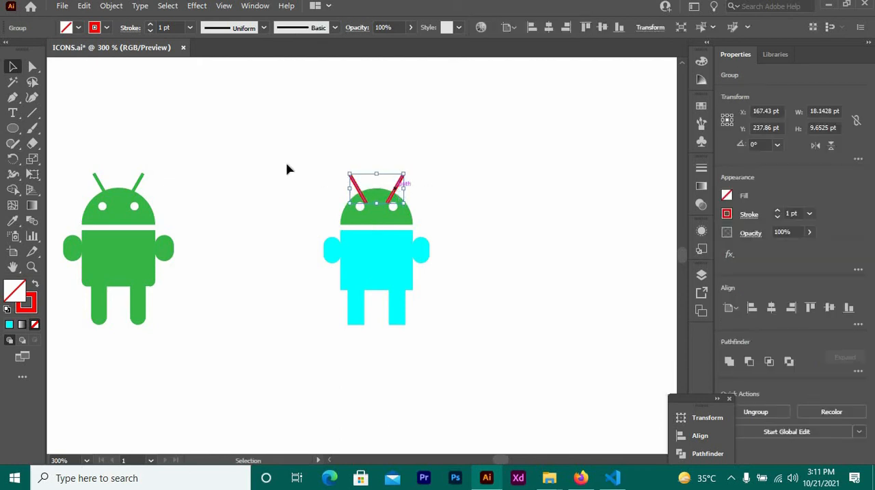
Expand the fill and stroke of the whole new figure and merge the antennas with the head using Shape Builder.
{"action": "left_click_drag", "start_coordinate": [231, 140], "coordinate": [458, 339]}
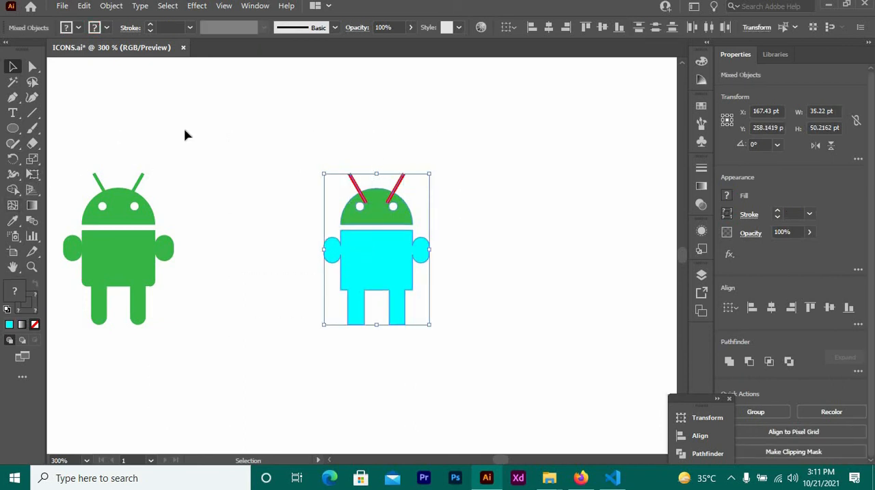
{"action": "left_click", "coordinate": [104, 8]}
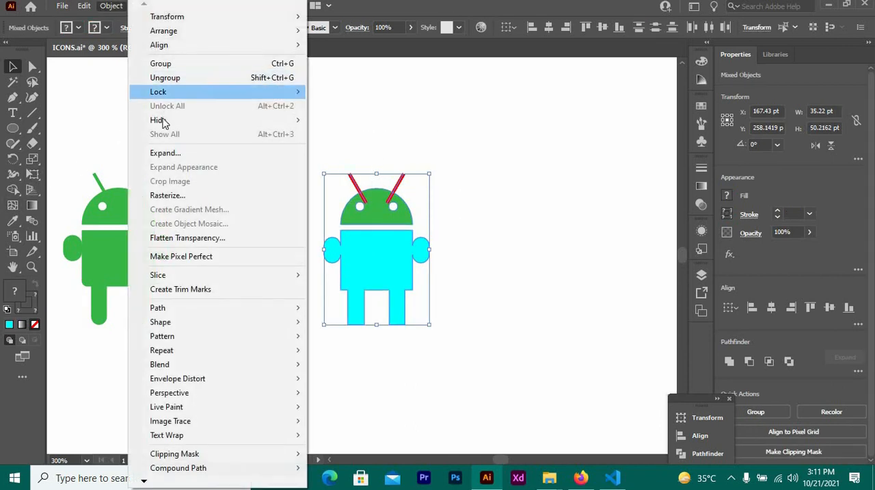
{"action": "left_click", "coordinate": [185, 155]}
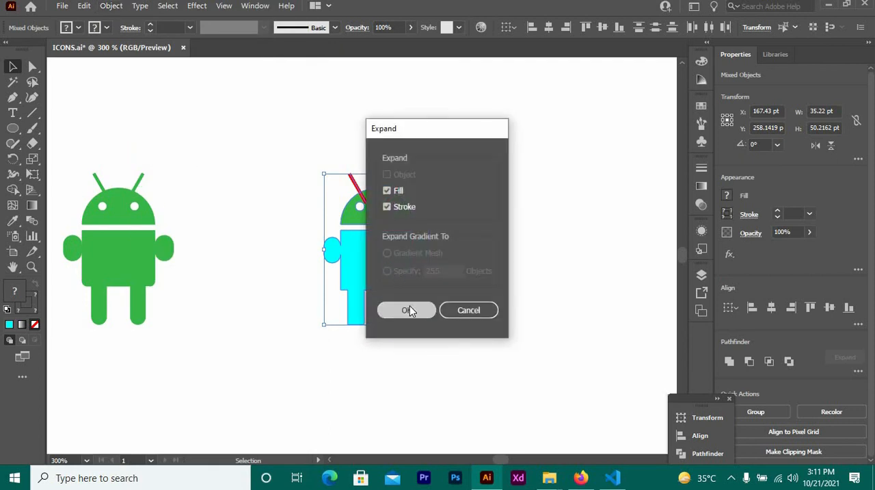
{"action": "left_click", "coordinate": [409, 310]}
{"action": "left_click", "coordinate": [12, 190]}
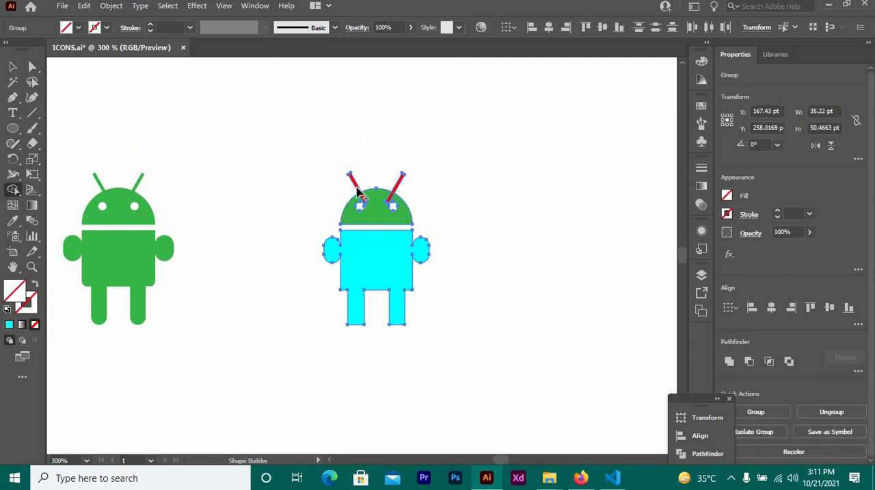
{"action": "left_click_drag", "start_coordinate": [364, 198], "coordinate": [400, 195]}
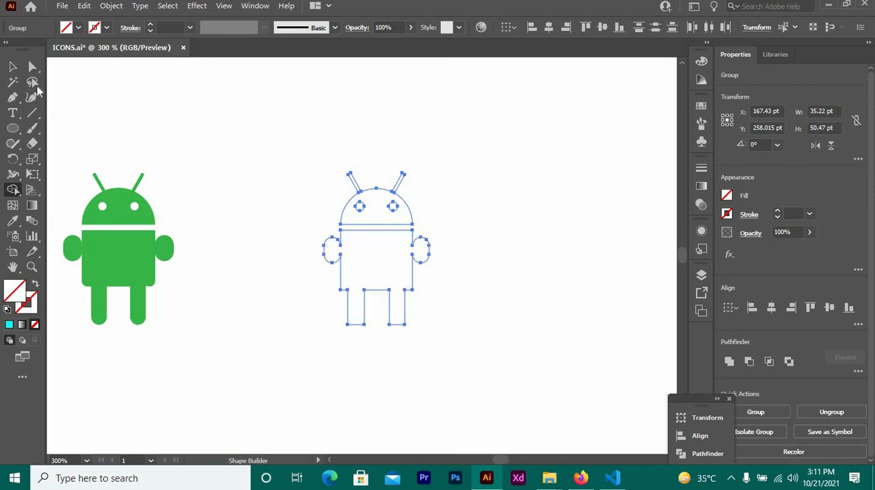
{"action": "left_click", "coordinate": [78, 28]}
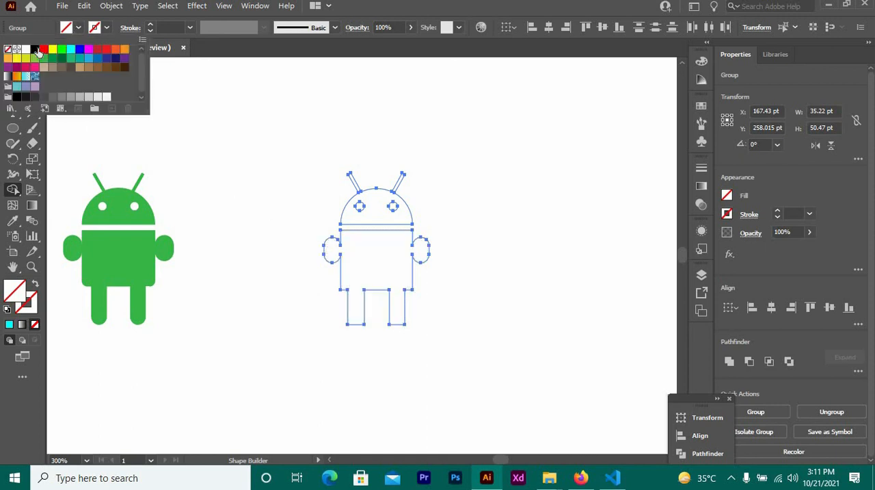
{"action": "left_click", "coordinate": [43, 50]}
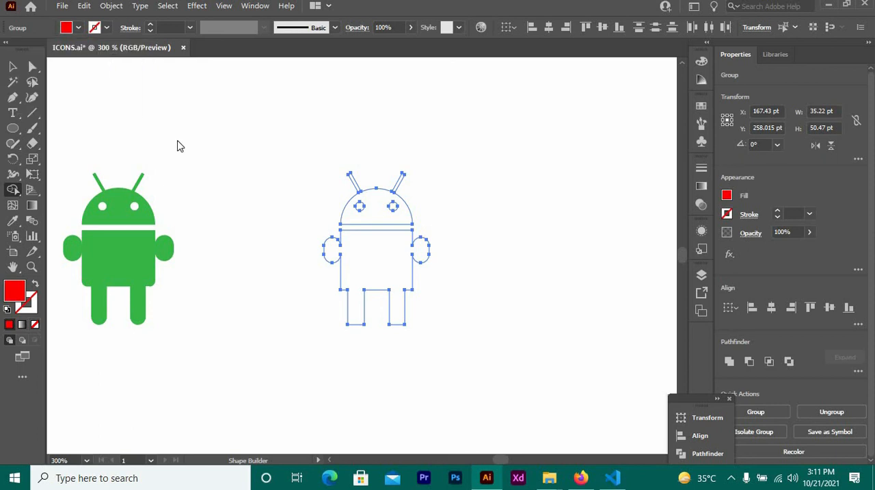
{"action": "key", "text": "Escape"}
Fill the whole merged figure with red.
{"action": "left_click", "coordinate": [12, 66]}
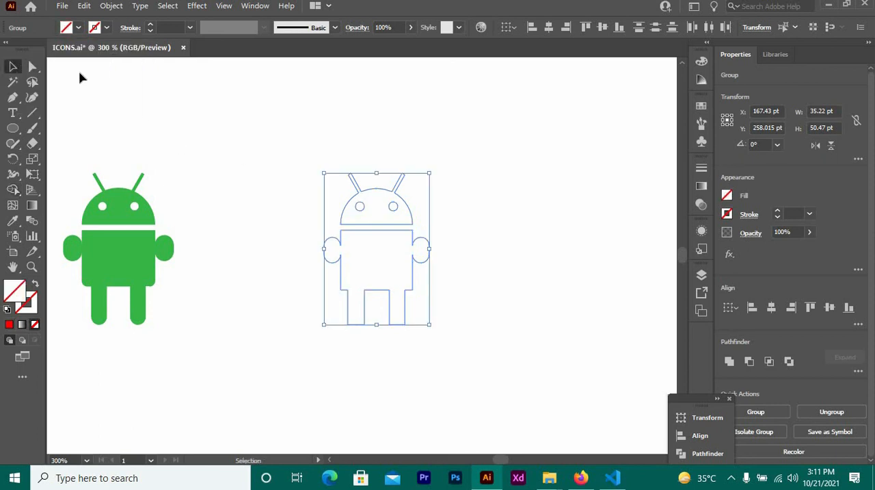
{"action": "left_click", "coordinate": [78, 28]}
{"action": "left_click", "coordinate": [43, 50]}
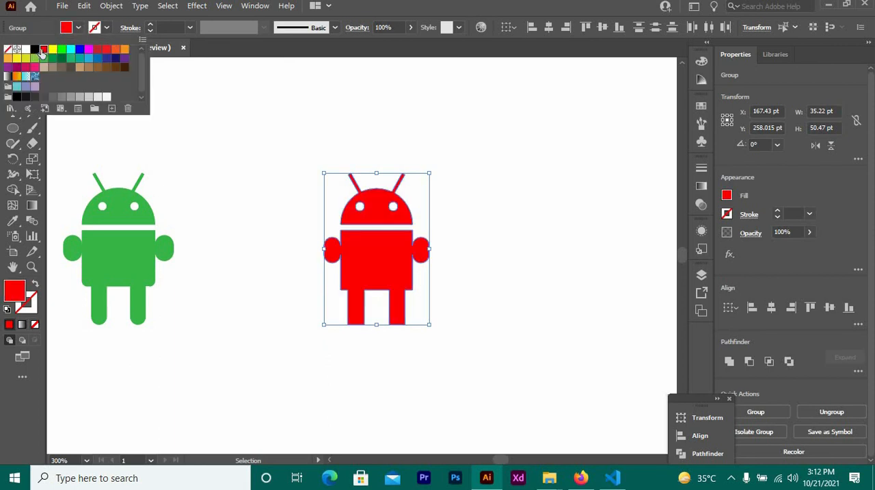
{"action": "left_click", "coordinate": [227, 203]}
{"action": "left_click", "coordinate": [314, 345]}
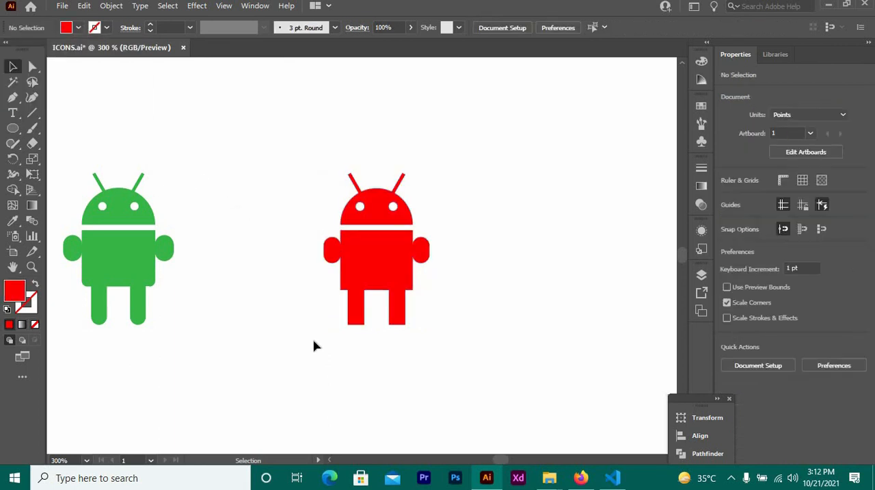
Round the bottom corners of both legs of the red figure to a radius of 2.675 pt.
{"action": "left_click_drag", "start_coordinate": [293, 140], "coordinate": [469, 376]}
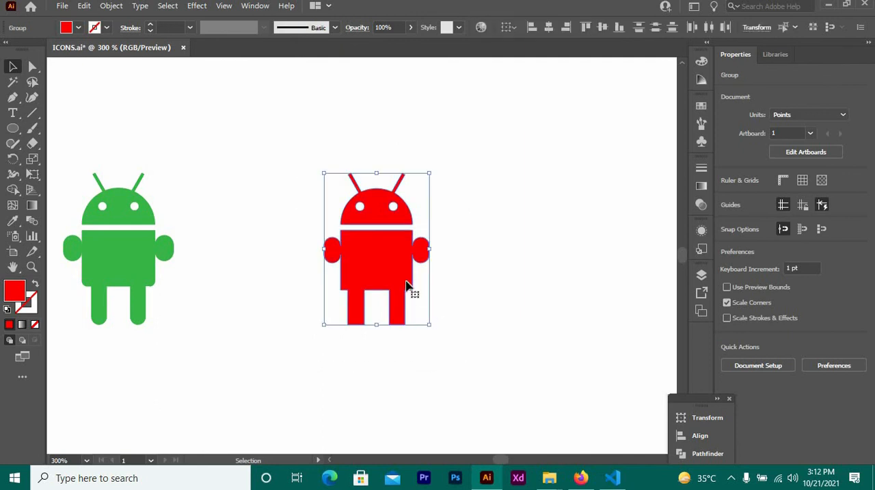
{"action": "left_click", "coordinate": [314, 329]}
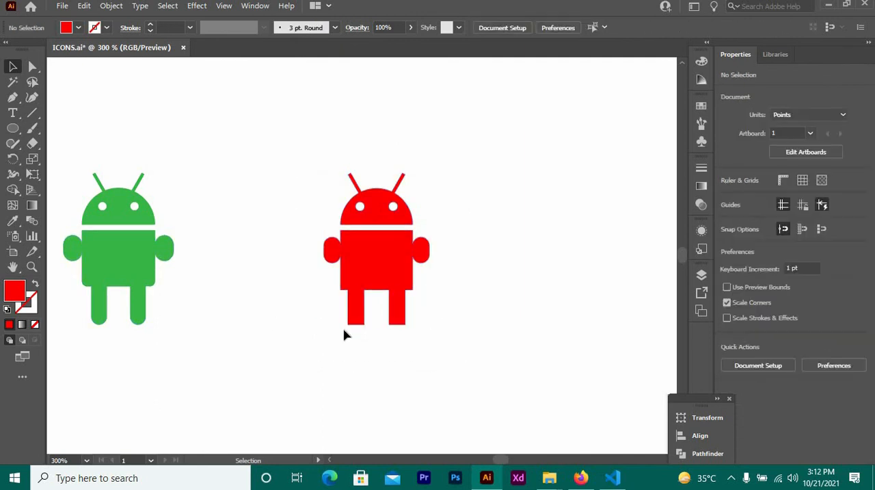
{"action": "left_click", "coordinate": [355, 316]}
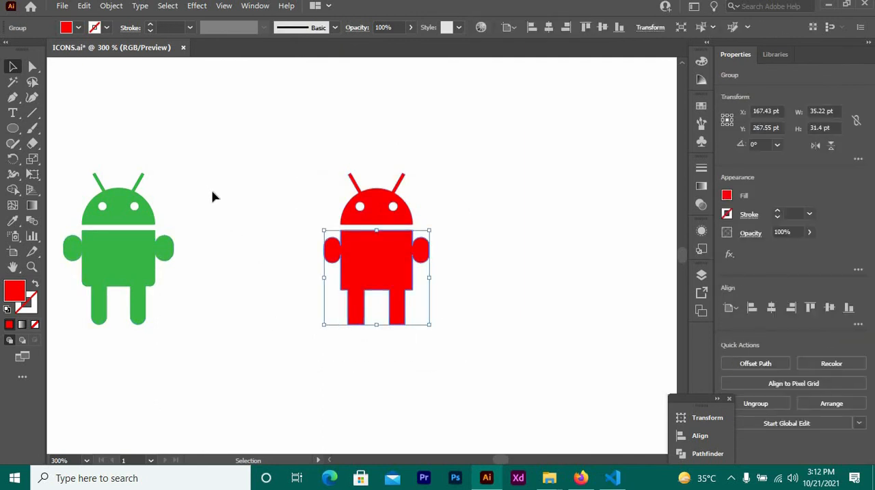
{"action": "left_click_drag", "start_coordinate": [211, 190], "coordinate": [302, 296]}
{"action": "left_click_drag", "start_coordinate": [340, 317], "coordinate": [379, 332]}
{"action": "left_click", "coordinate": [31, 67]}
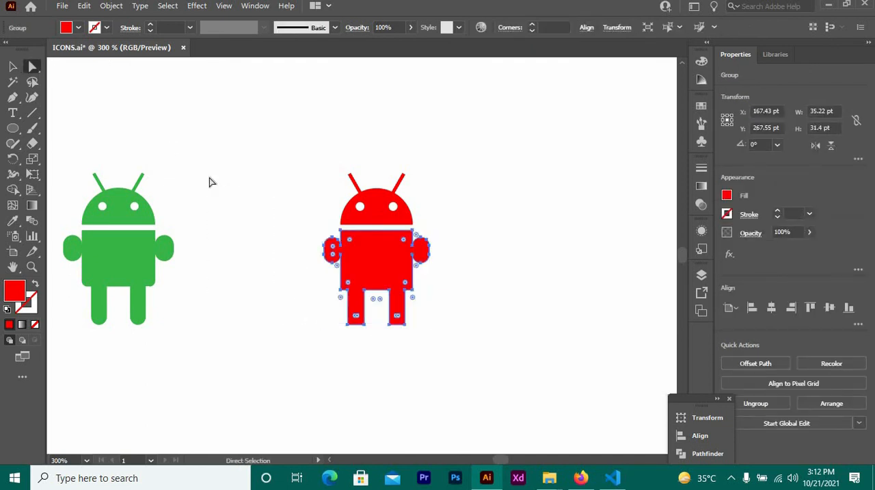
{"action": "left_click", "coordinate": [294, 308]}
{"action": "left_click_drag", "start_coordinate": [431, 333], "coordinate": [443, 332]}
{"action": "left_click_drag", "start_coordinate": [399, 311], "coordinate": [401, 261]}
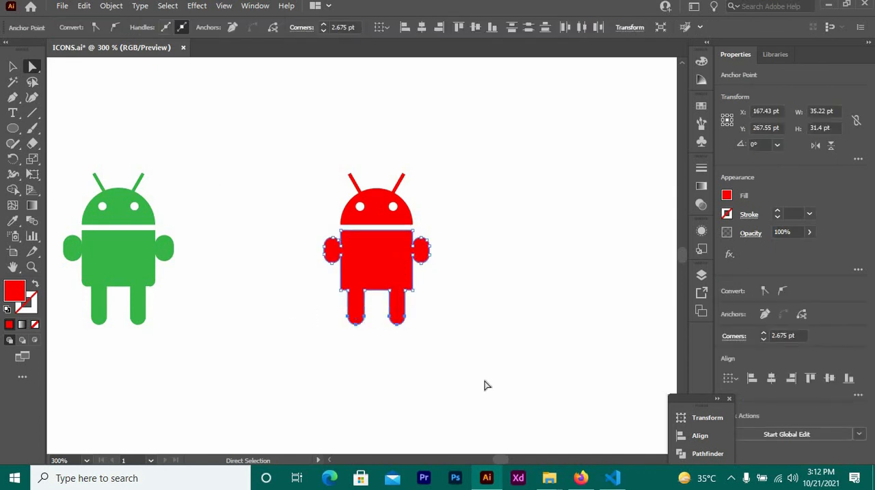
Slightly round the two lower corners of the red figure's body.
{"action": "left_click", "coordinate": [413, 298]}
{"action": "left_click", "coordinate": [412, 290]}
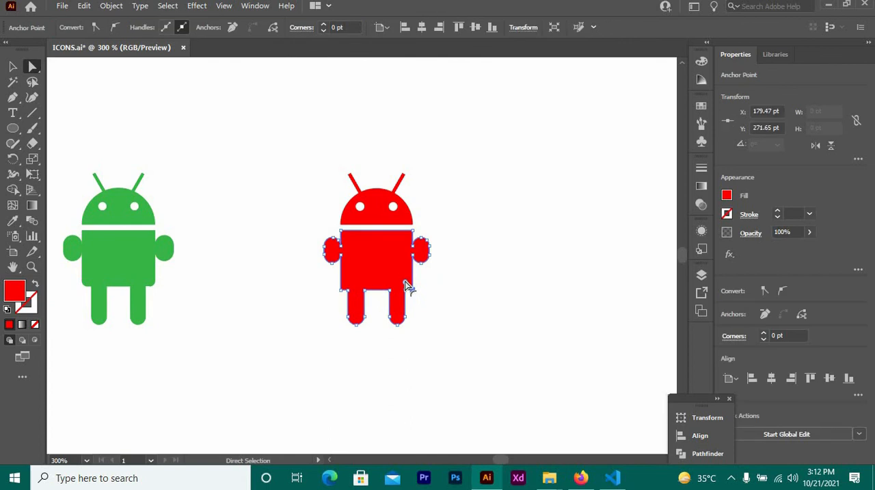
{"action": "left_click", "coordinate": [342, 290], "text": "shift"}
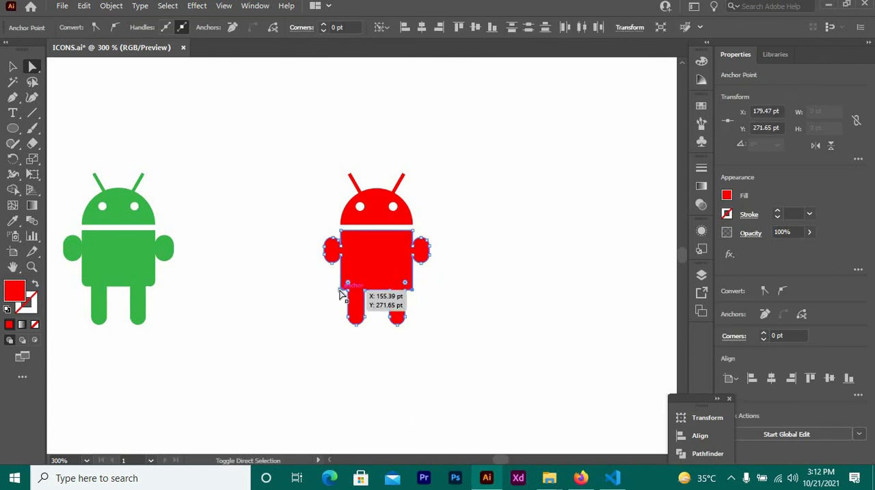
{"action": "mouse_move", "coordinate": [346, 292]}
{"action": "left_mouse_down"}
{"action": "mouse_move", "coordinate": [348, 285]}
{"action": "mouse_move", "coordinate": [342, 291]}
{"action": "left_mouse_up"}
{"action": "left_click", "coordinate": [299, 313]}
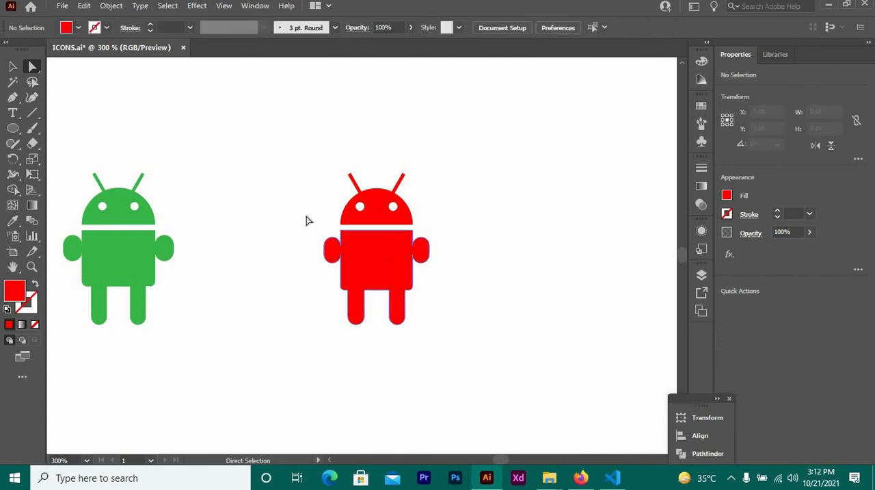
{"action": "left_click_drag", "start_coordinate": [432, 340], "coordinate": [432, 341]}
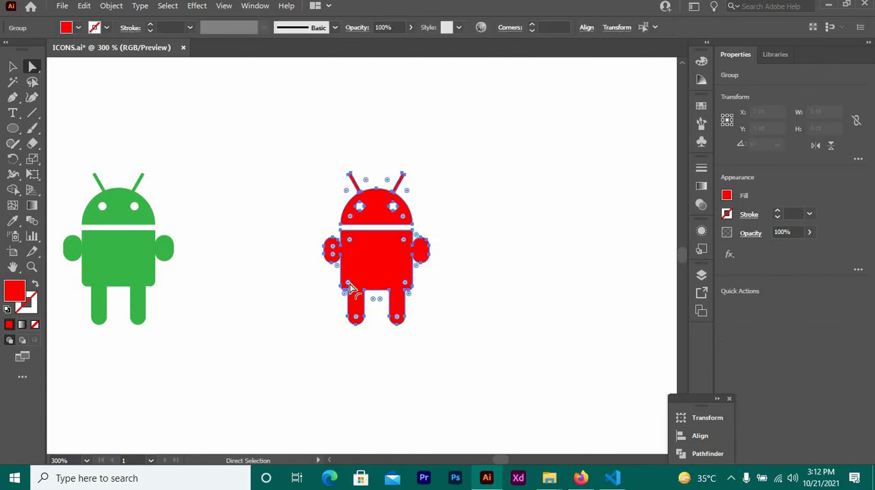
{"action": "left_click", "coordinate": [181, 190]}
Add the text "THANKS" below the red figure and move it further left beneath the icons.
{"action": "left_click", "coordinate": [12, 113]}
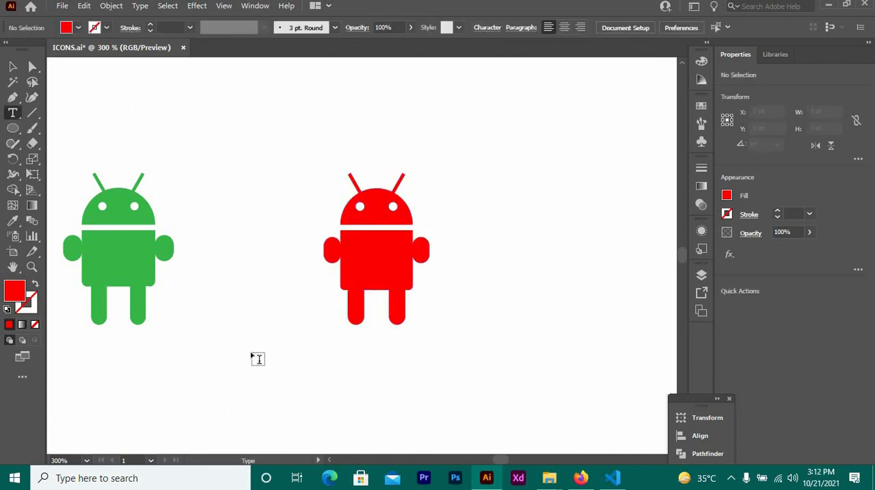
{"action": "left_click", "coordinate": [233, 396]}
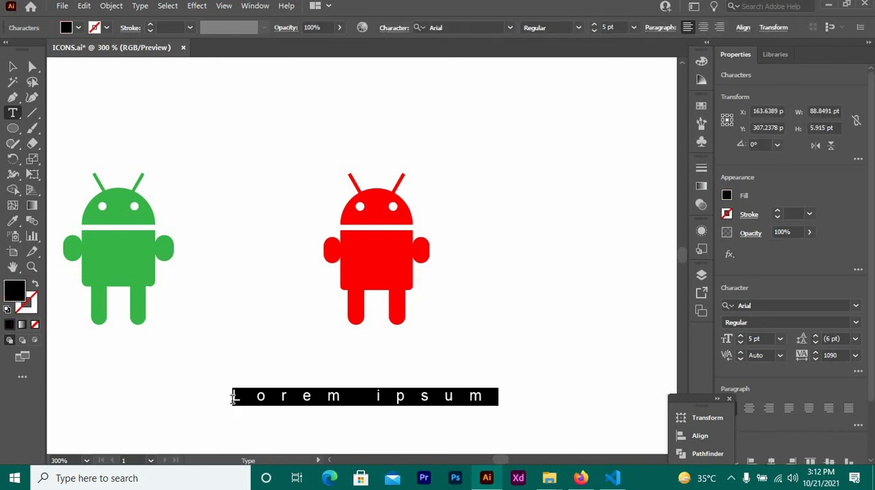
{"action": "key", "text": "BackSpace"}
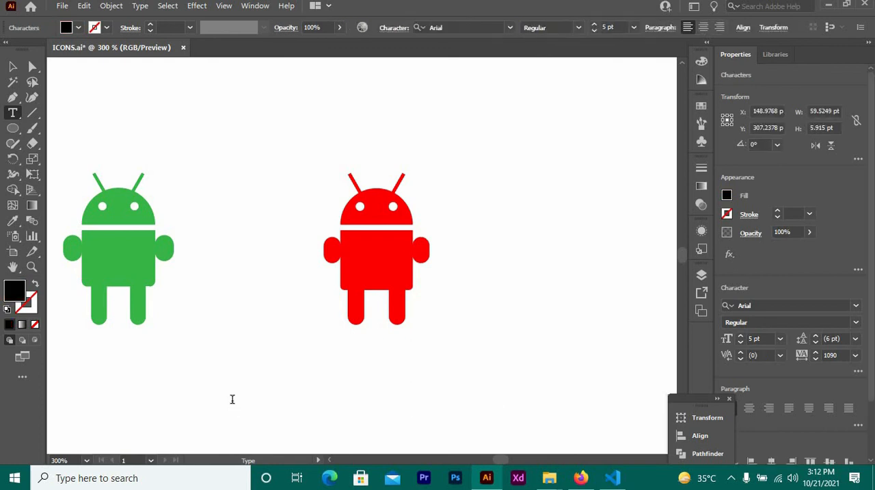
{"action": "type", "text": "THANKS"}
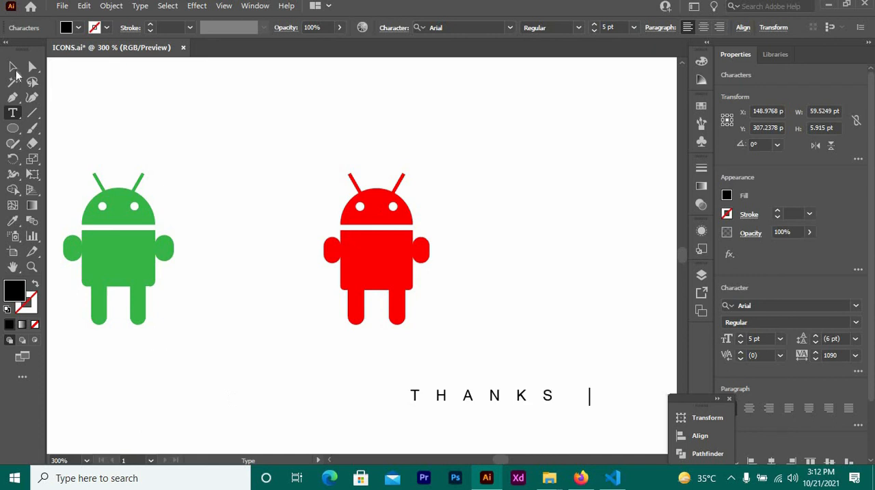
{"action": "left_click", "coordinate": [13, 67]}
{"action": "left_click_drag", "start_coordinate": [454, 399], "coordinate": [293, 387]}
Extend the text to read "THANKSFOR WATCHING" and move it left beneath the two figures.
{"action": "double_click", "coordinate": [404, 384]}
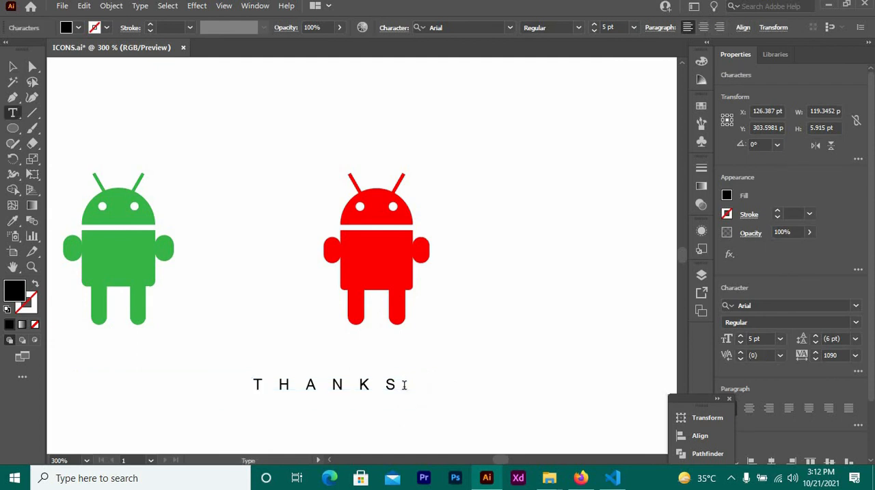
{"action": "type", "text": "FOR "}
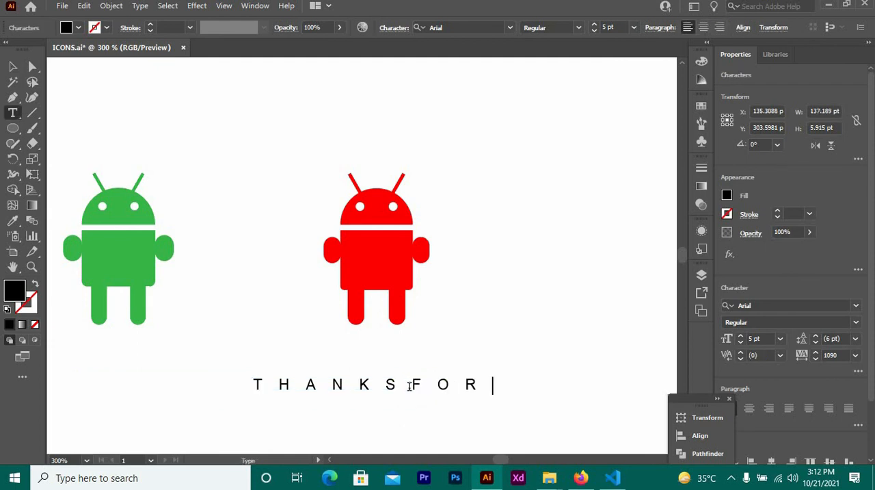
{"action": "type", "text": "WATCHIN"}
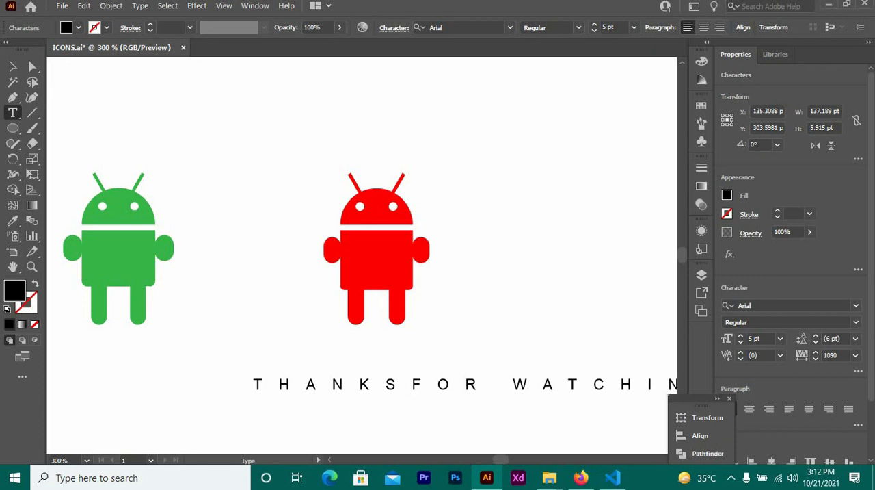
{"action": "left_click", "coordinate": [12, 67]}
{"action": "left_click_drag", "start_coordinate": [387, 392], "coordinate": [296, 387]}
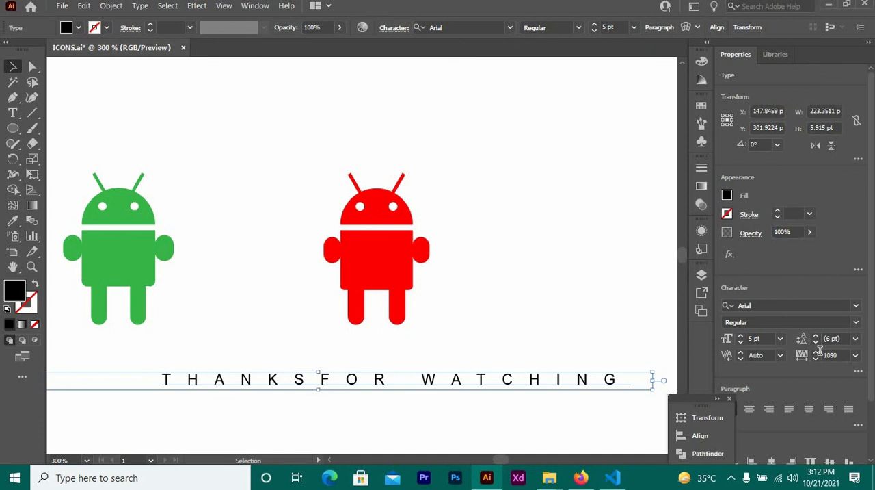
Try to reduce the letter tracking of the "THANKSFOR WATCHING" text.
{"action": "left_click", "coordinate": [845, 355]}
{"action": "type", "text": "10"}
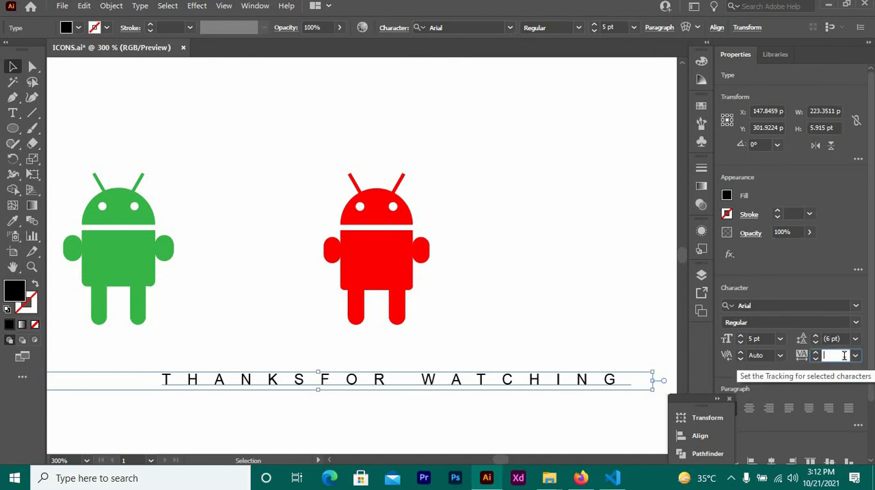
{"action": "key", "text": "Return"}
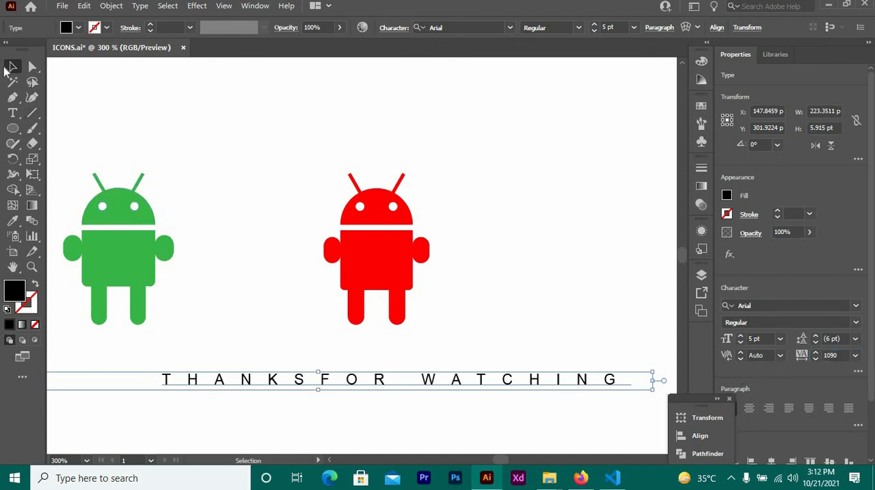
{"action": "left_click", "coordinate": [243, 212]}
{"action": "left_click", "coordinate": [400, 377]}
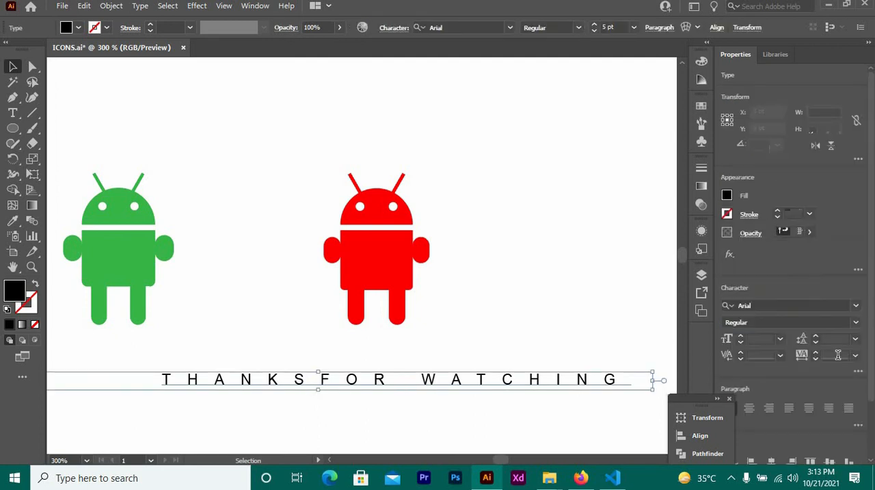
{"action": "left_click", "coordinate": [838, 355]}
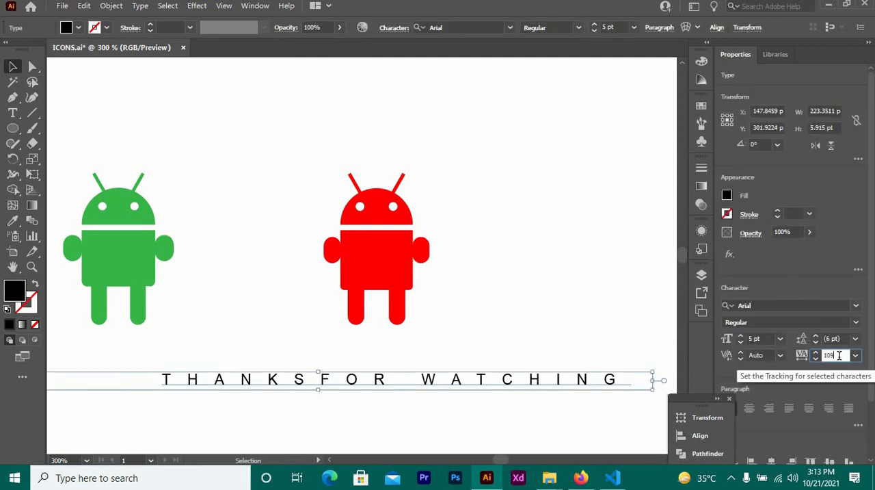
{"action": "key", "text": "Return"}
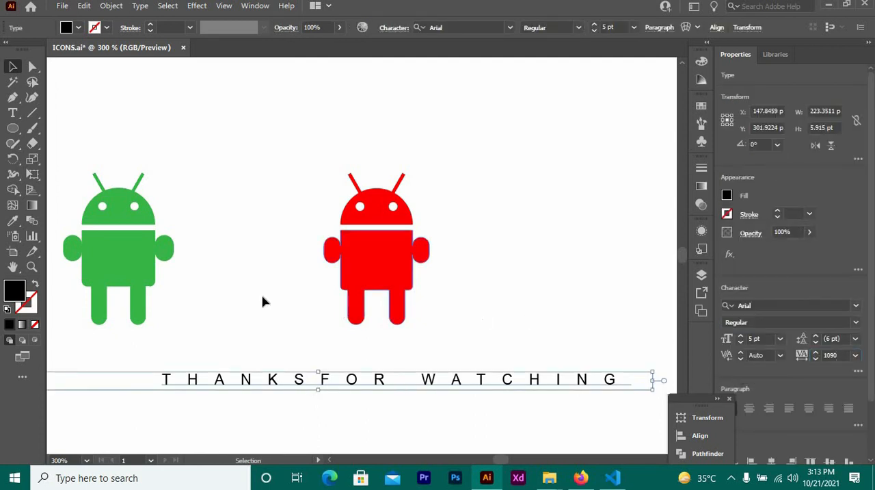